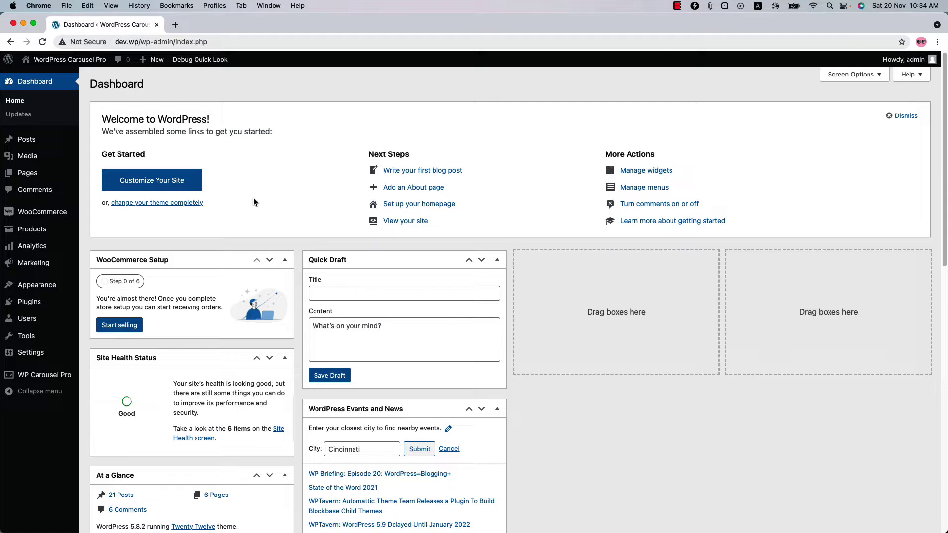
Step: Create a new carousel titled 'Post Carousel' with source type Post and post type Posts
{"action": "mouse_move", "coordinate": [37, 384]}
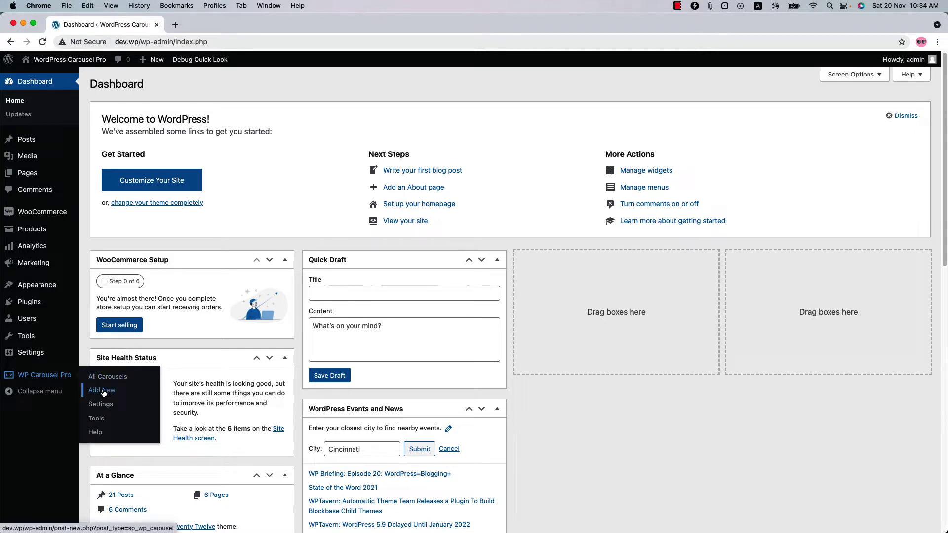
{"action": "left_click", "coordinate": [41, 376]}
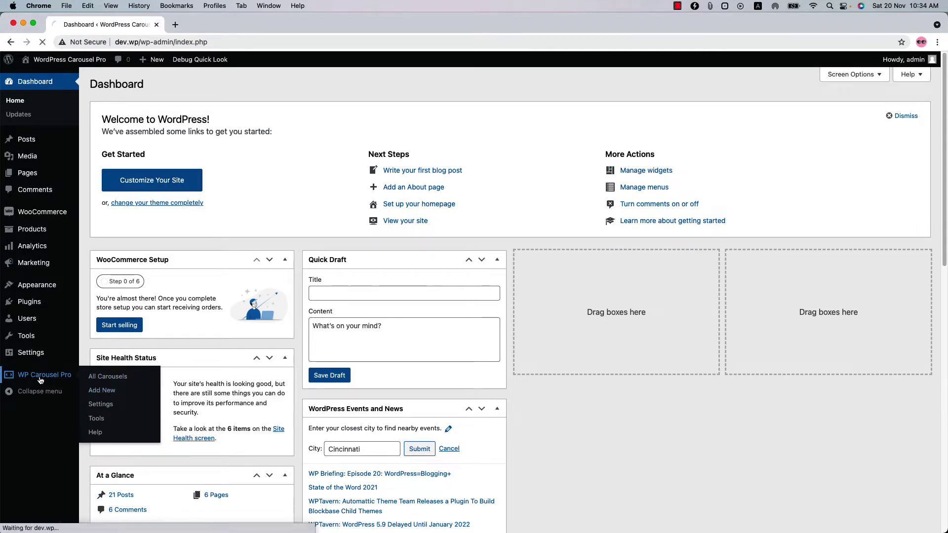
{"action": "left_click", "coordinate": [179, 87]}
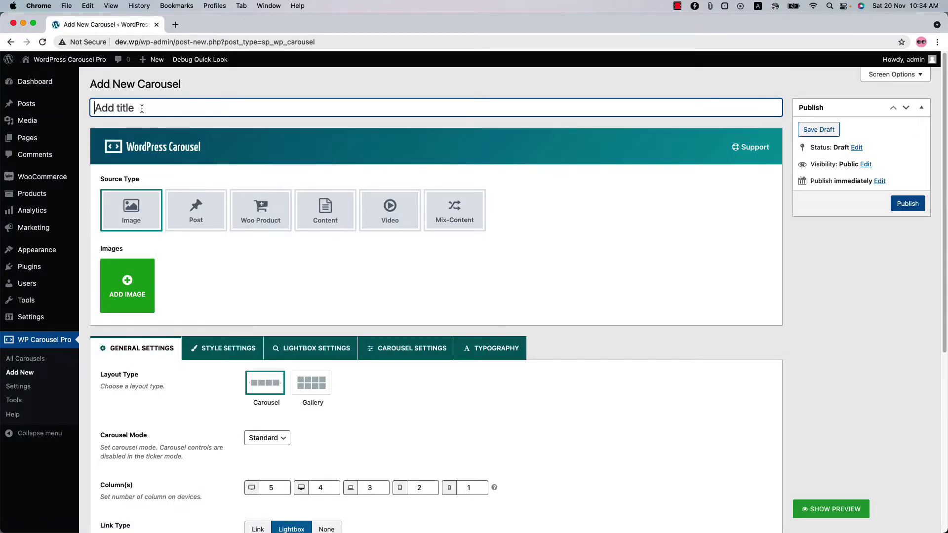
{"action": "type", "text": "Post Carousel"}
{"action": "left_click", "coordinate": [203, 215]}
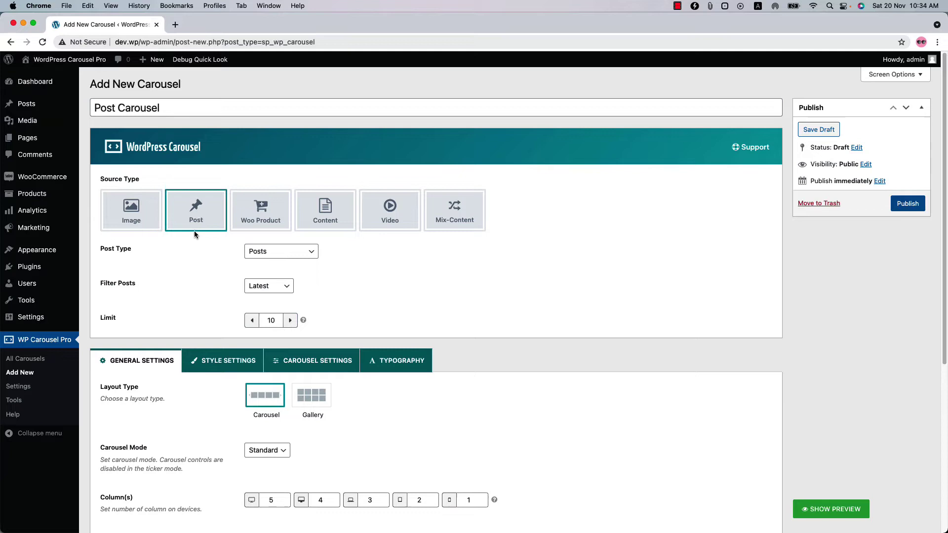
{"action": "left_click", "coordinate": [270, 253]}
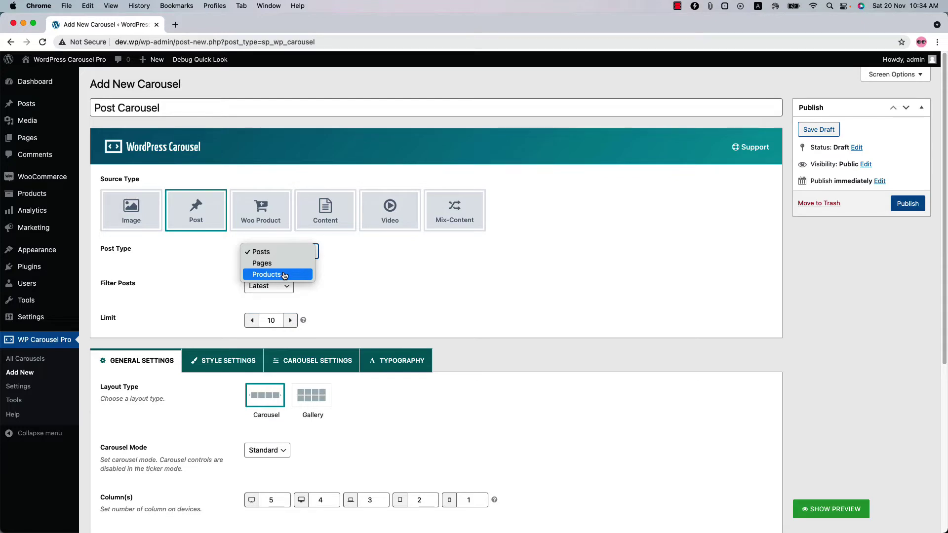
{"action": "left_click", "coordinate": [286, 253]}
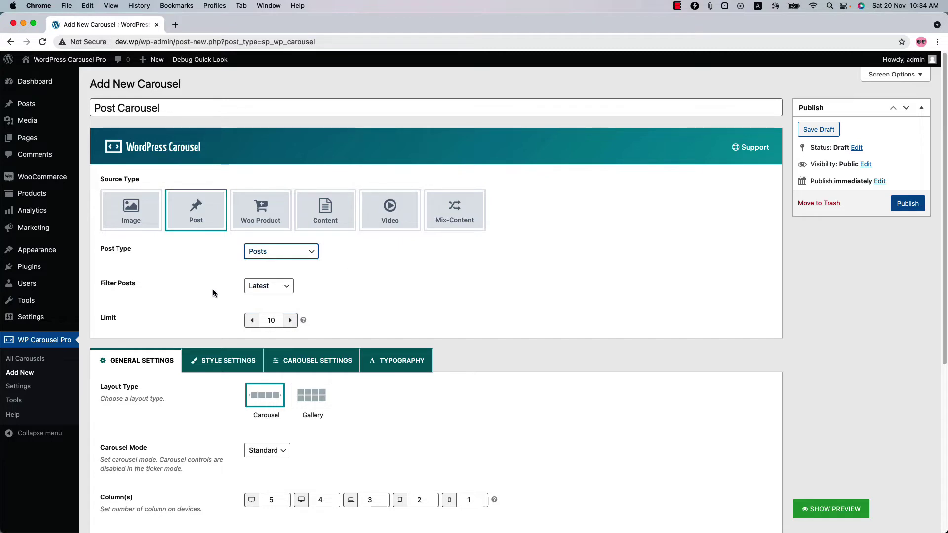
{"action": "left_click", "coordinate": [267, 286]}
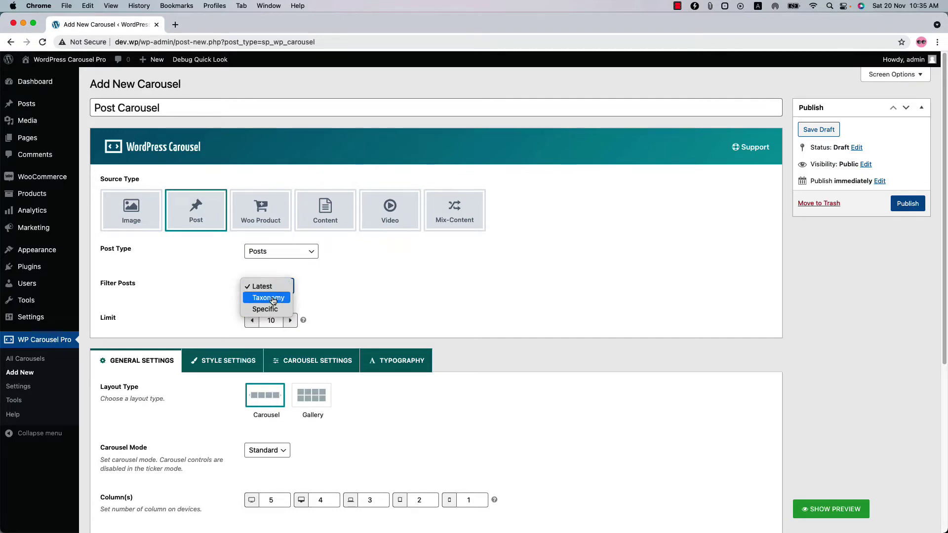
Step: Try filtering posts by category taxonomy with Business, Corona, Education and Interior terms
{"action": "left_click", "coordinate": [273, 298]}
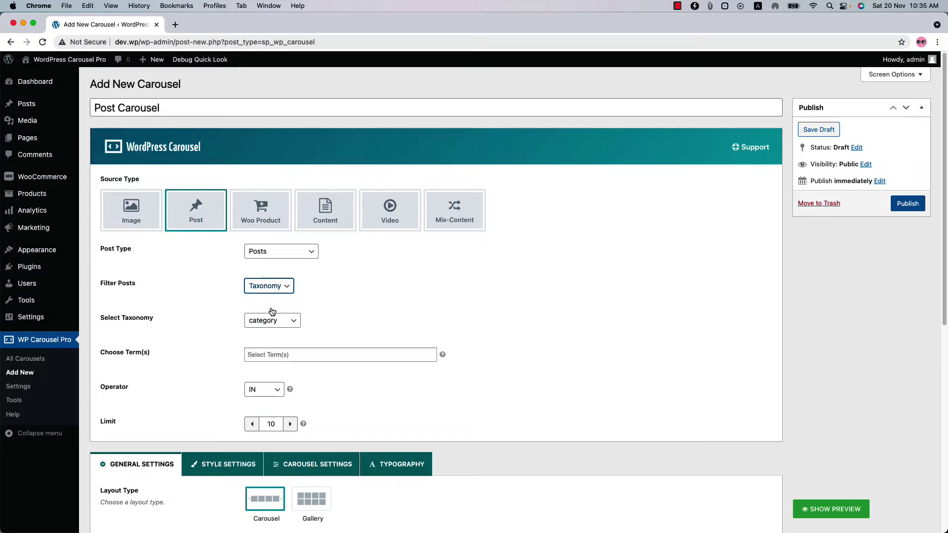
{"action": "left_click", "coordinate": [282, 321]}
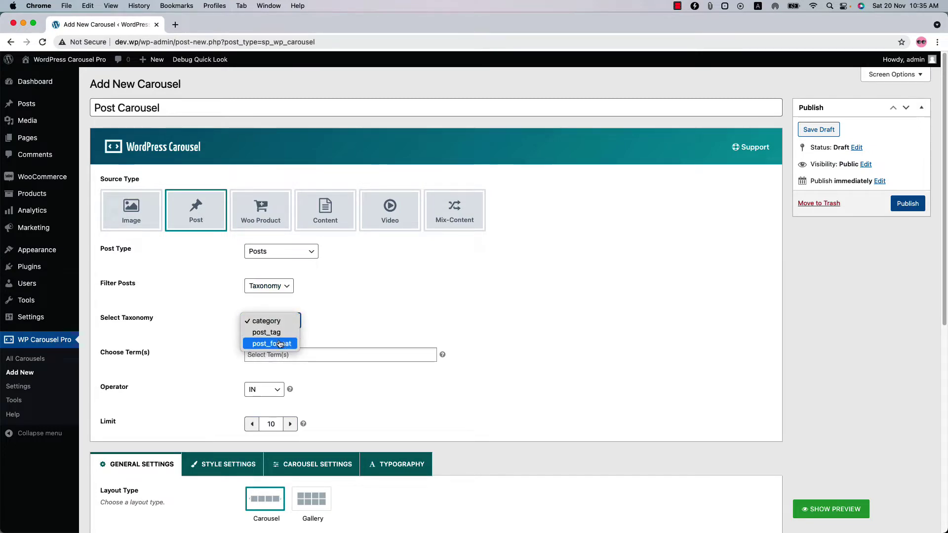
{"action": "left_click", "coordinate": [273, 322]}
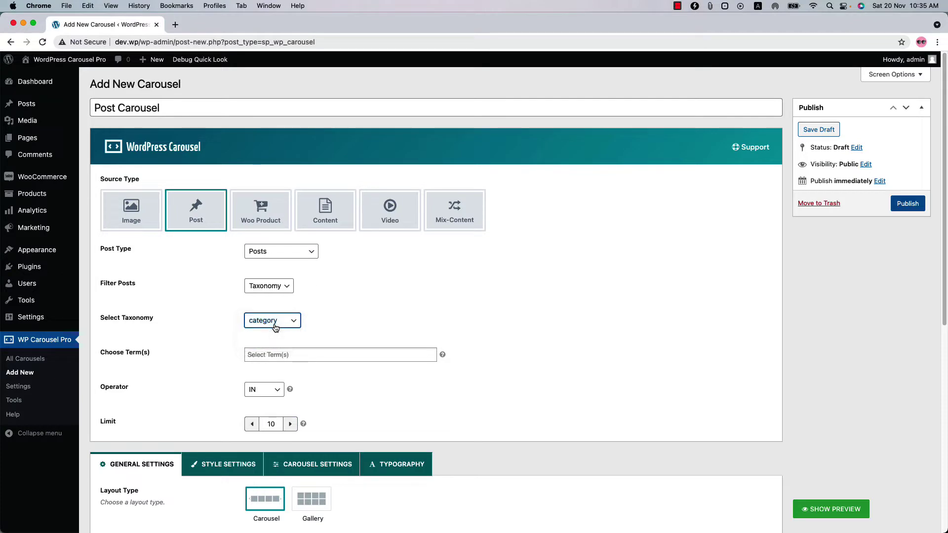
{"action": "left_click", "coordinate": [270, 352]}
{"action": "left_click", "coordinate": [269, 371]}
{"action": "left_click", "coordinate": [316, 355]}
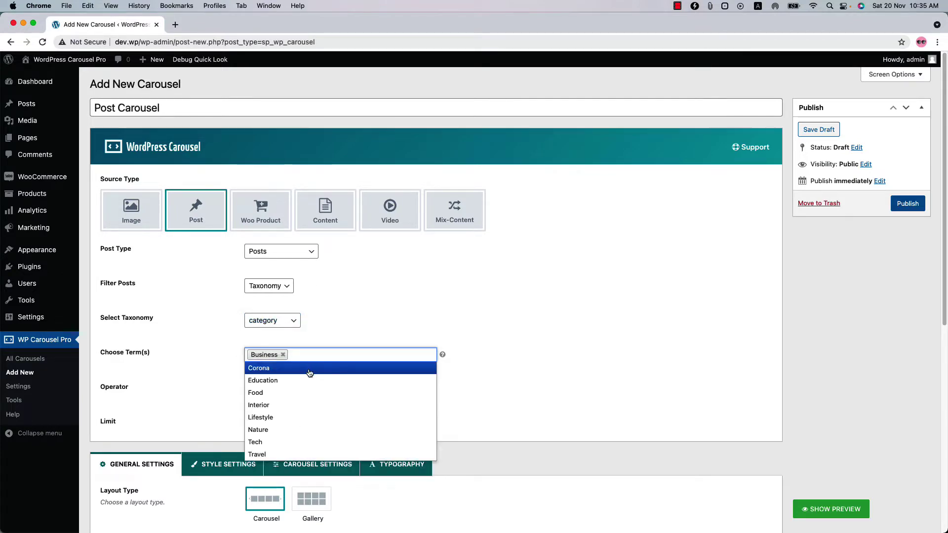
{"action": "left_click", "coordinate": [309, 373]}
{"action": "left_click", "coordinate": [369, 360]}
{"action": "left_click", "coordinate": [364, 370]}
{"action": "left_click", "coordinate": [375, 360]}
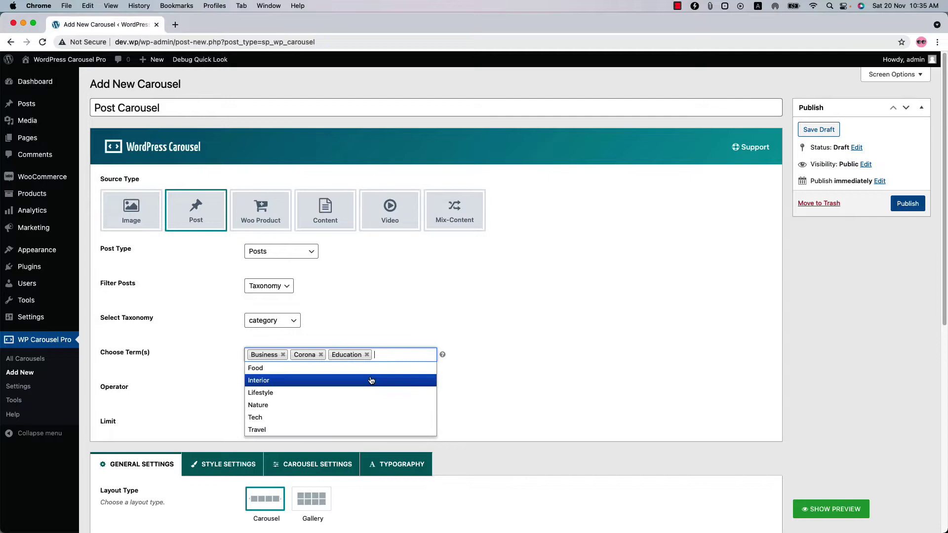
{"action": "left_click", "coordinate": [371, 381]}
{"action": "left_click", "coordinate": [271, 321]}
{"action": "left_click", "coordinate": [308, 304]}
Step: Switch Filter Posts to Specific and pick the triggerfish, popcorn, pizza, floor-dancing and fishing-boat posts
{"action": "left_click", "coordinate": [280, 288]}
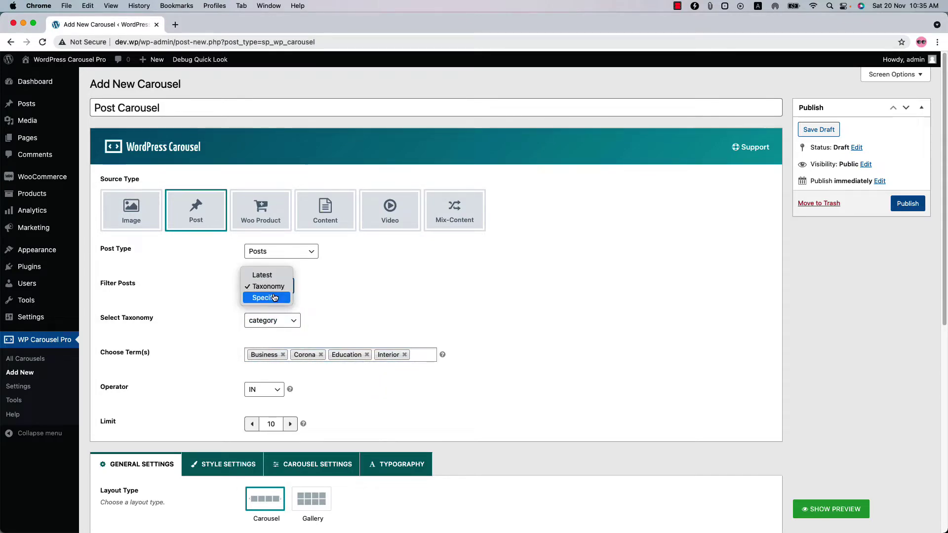
{"action": "left_click", "coordinate": [275, 297]}
{"action": "left_click", "coordinate": [274, 319]}
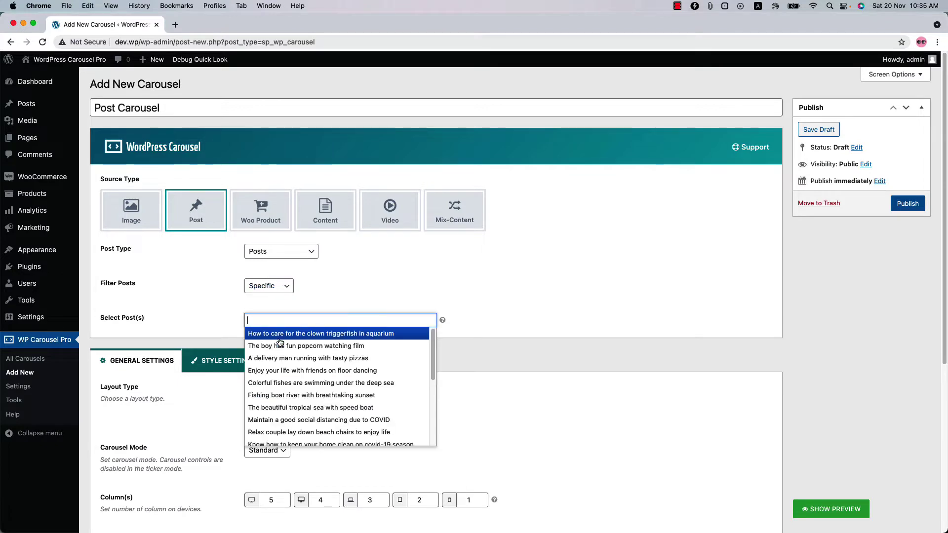
{"action": "left_click", "coordinate": [279, 335]}
{"action": "left_click", "coordinate": [396, 334]}
{"action": "left_click", "coordinate": [395, 347]}
{"action": "left_click", "coordinate": [384, 374]}
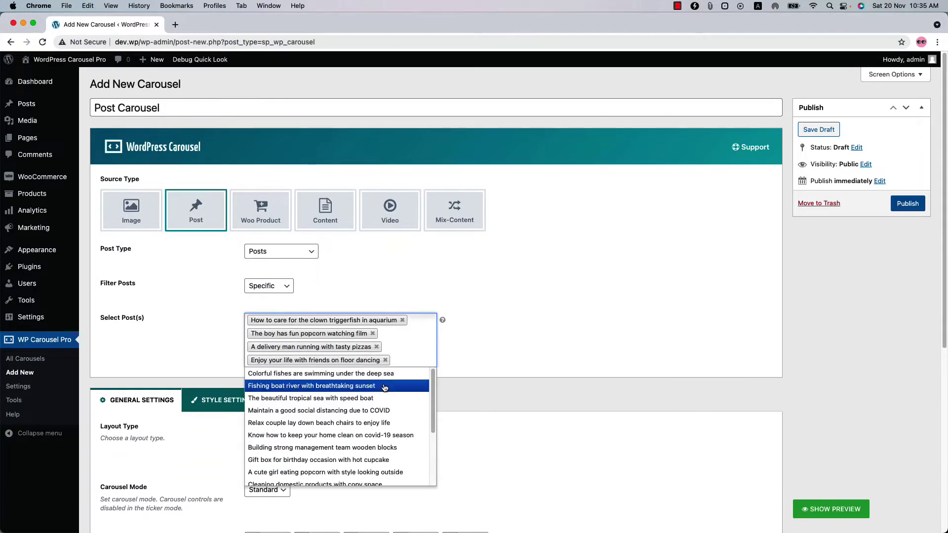
{"action": "left_click", "coordinate": [385, 386]}
Step: Move floor-dancing and fishing-boat posts to the top, then add Colorful fishes, social distancing and speed boat posts
{"action": "left_click_drag", "start_coordinate": [349, 361], "coordinate": [347, 322]}
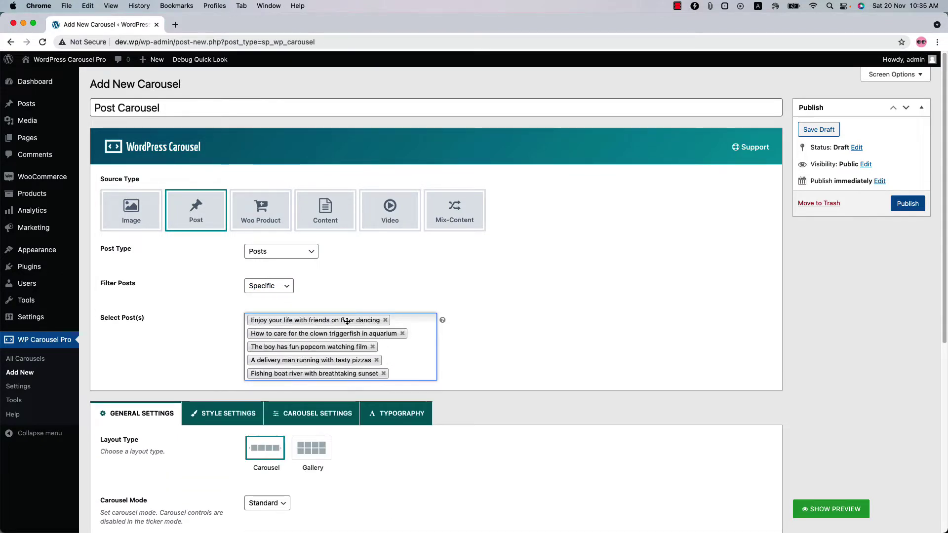
{"action": "left_click_drag", "start_coordinate": [338, 372], "coordinate": [341, 334]}
{"action": "left_click", "coordinate": [419, 374]}
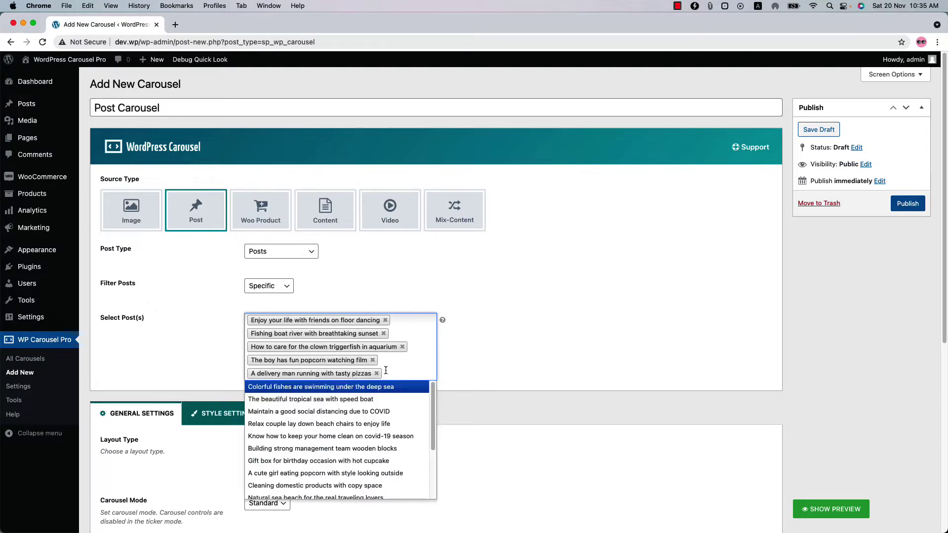
{"action": "left_click", "coordinate": [424, 387]}
{"action": "left_click", "coordinate": [425, 386]}
{"action": "left_click", "coordinate": [408, 412]}
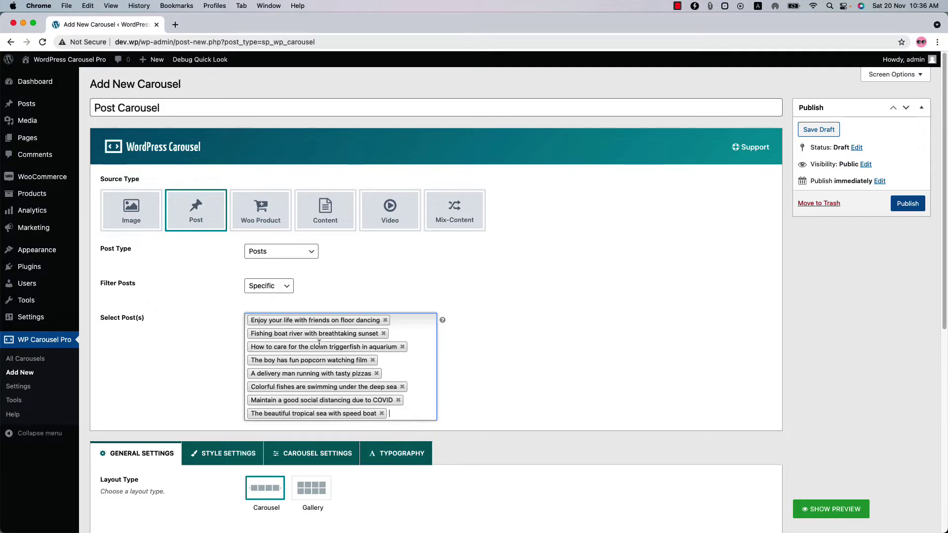
Step: Show the carousel's live preview and browse through its slides
{"action": "left_click", "coordinate": [830, 510]}
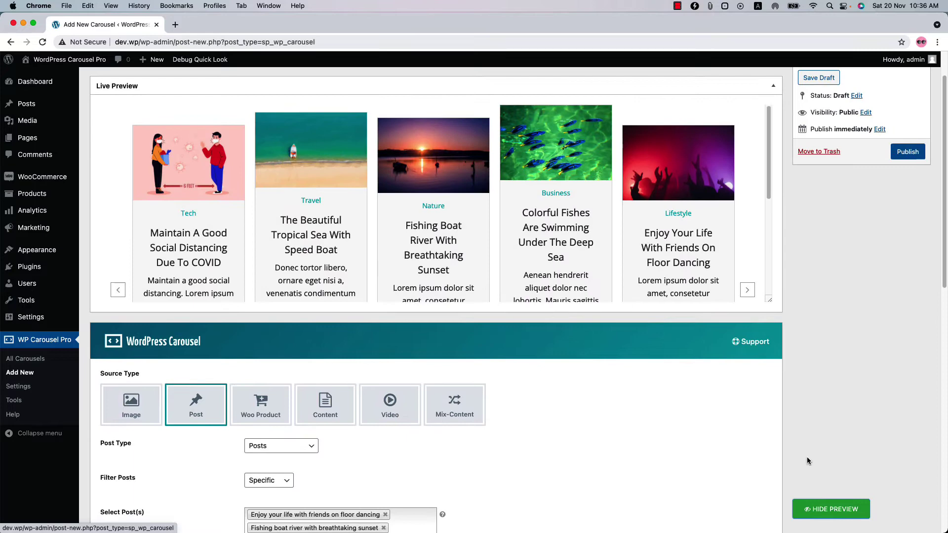
{"action": "left_click", "coordinate": [748, 289]}
{"action": "left_click", "coordinate": [747, 290]}
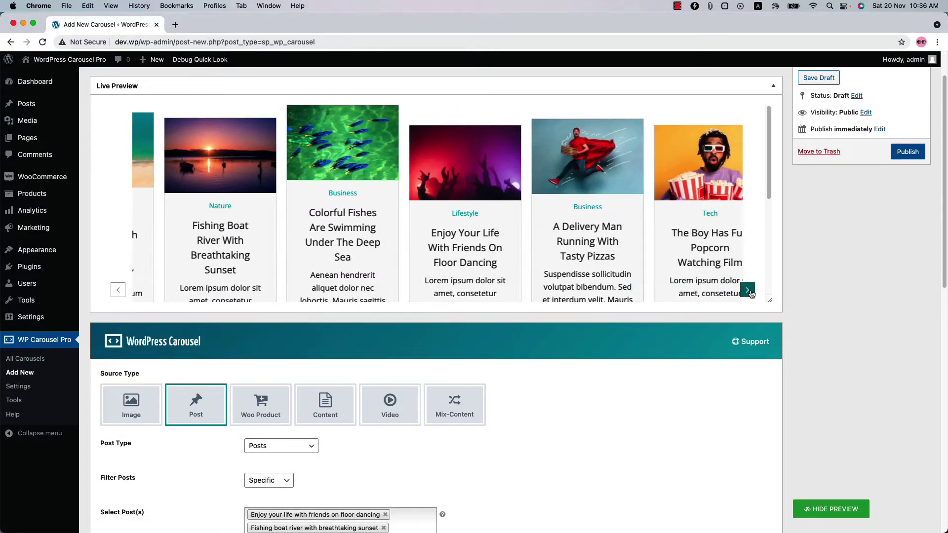
{"action": "scroll", "coordinate": [510, 228], "scroll_direction": "down", "scroll_amount": 5}
{"action": "scroll", "coordinate": [510, 228], "scroll_direction": "up", "scroll_amount": 5}
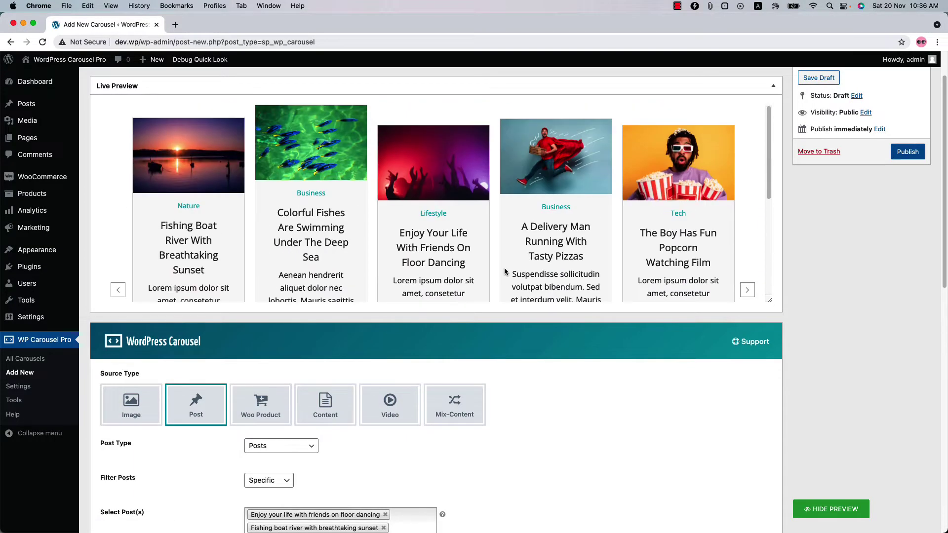
{"action": "scroll", "coordinate": [146, 459], "scroll_direction": "down", "scroll_amount": 1}
{"action": "scroll", "coordinate": [144, 459], "scroll_direction": "down", "scroll_amount": 8}
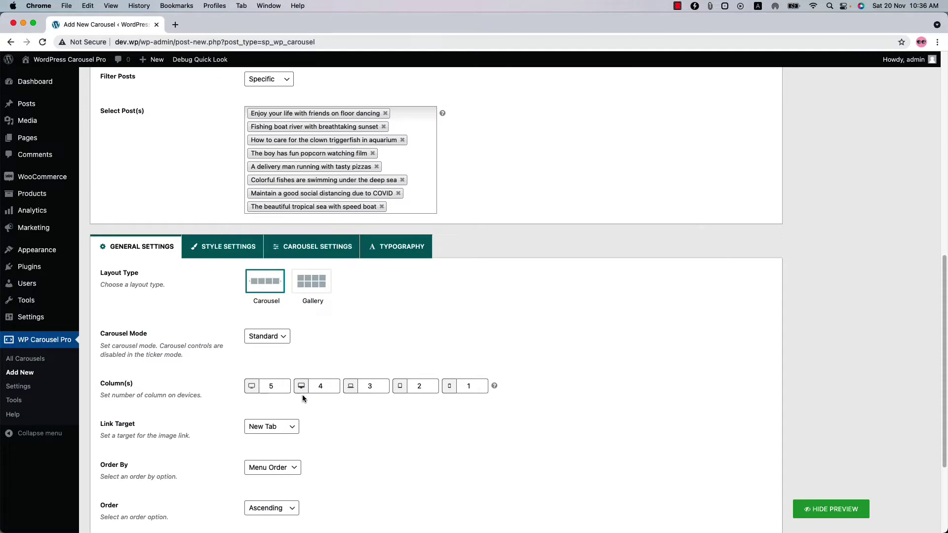
Step: Lower the largest-screen Column(s) value to 4 and refresh the preview to check four cards per slide
{"action": "left_click", "coordinate": [286, 389]}
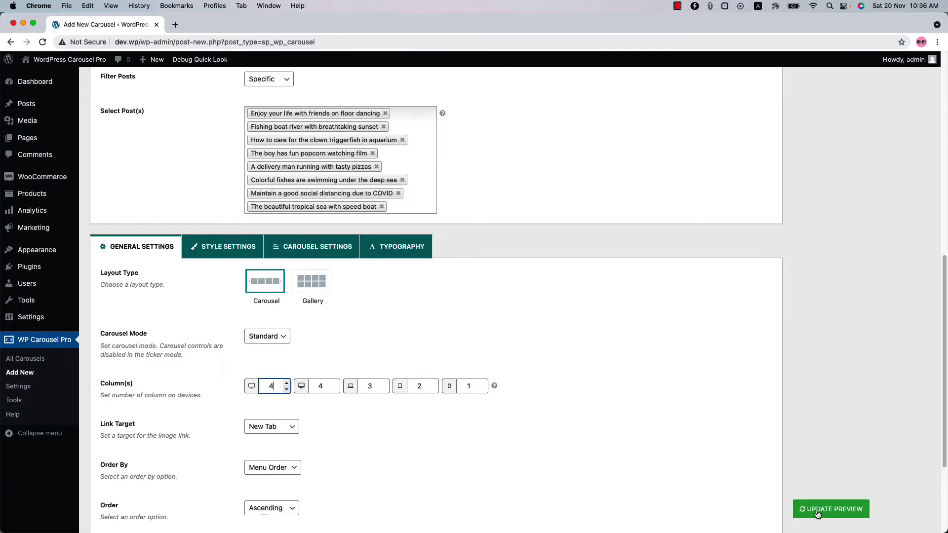
{"action": "left_click", "coordinate": [817, 513]}
{"action": "left_click", "coordinate": [747, 267]}
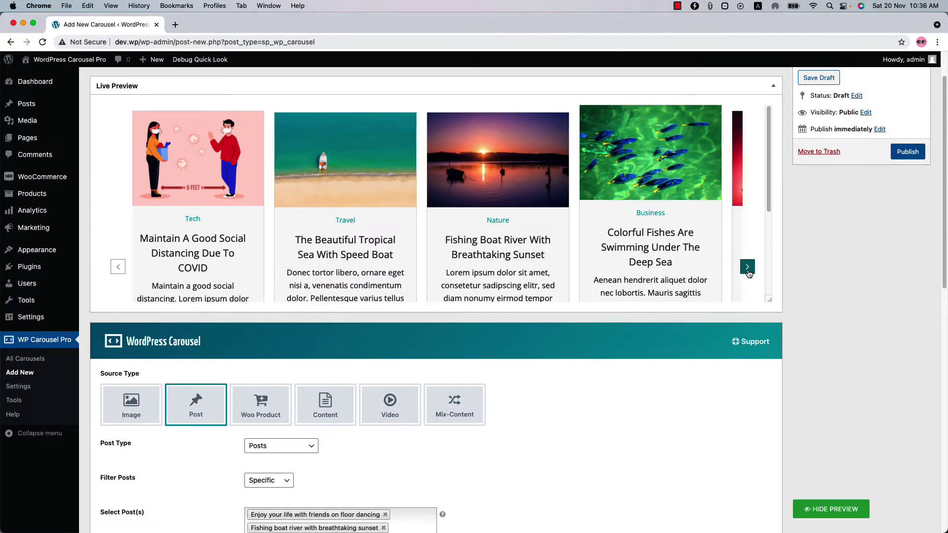
{"action": "left_click", "coordinate": [747, 267]}
{"action": "left_click", "coordinate": [747, 268]}
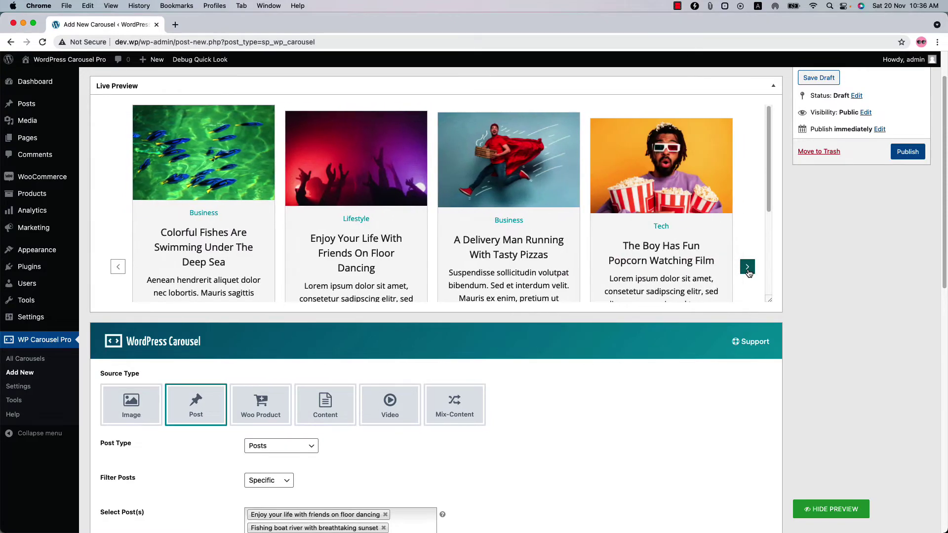
{"action": "left_click", "coordinate": [276, 267]}
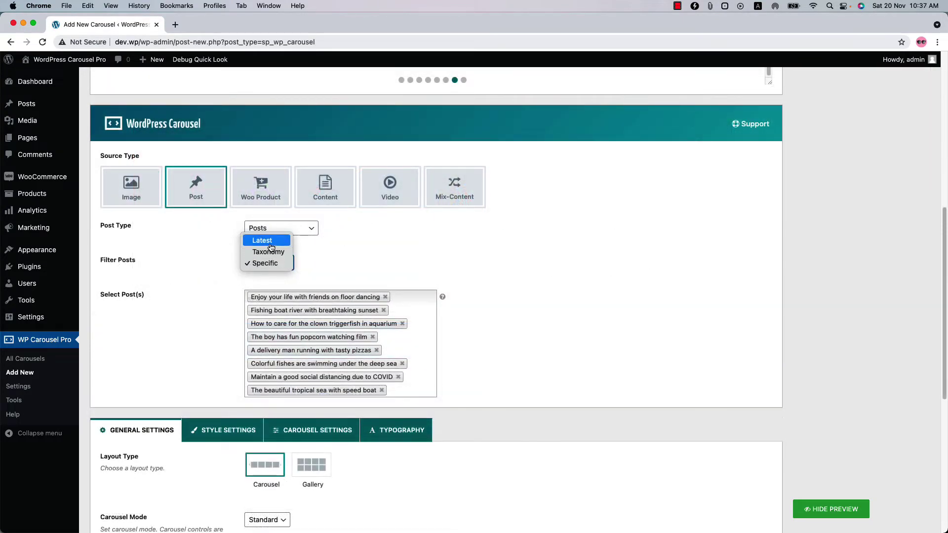
Step: Switch the post filter back to latest posts with a limit of 10
{"action": "left_click", "coordinate": [271, 242]}
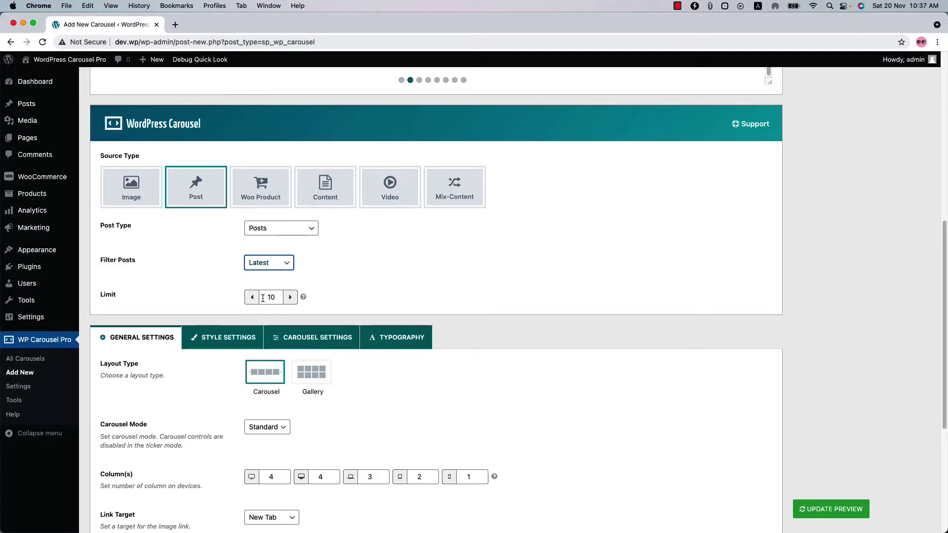
{"action": "left_click", "coordinate": [289, 297]}
{"action": "left_click", "coordinate": [251, 297]}
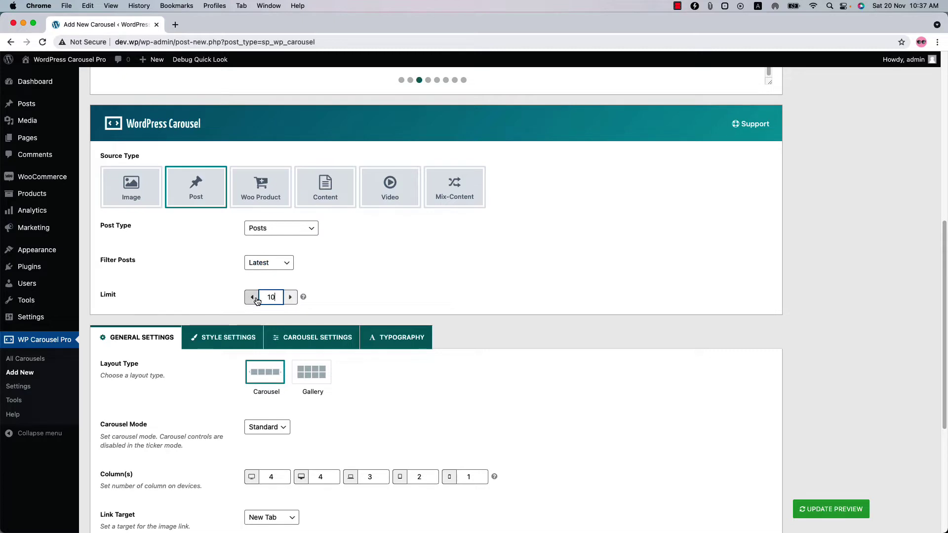
{"action": "scroll", "coordinate": [291, 303], "scroll_direction": "down", "scroll_amount": 5}
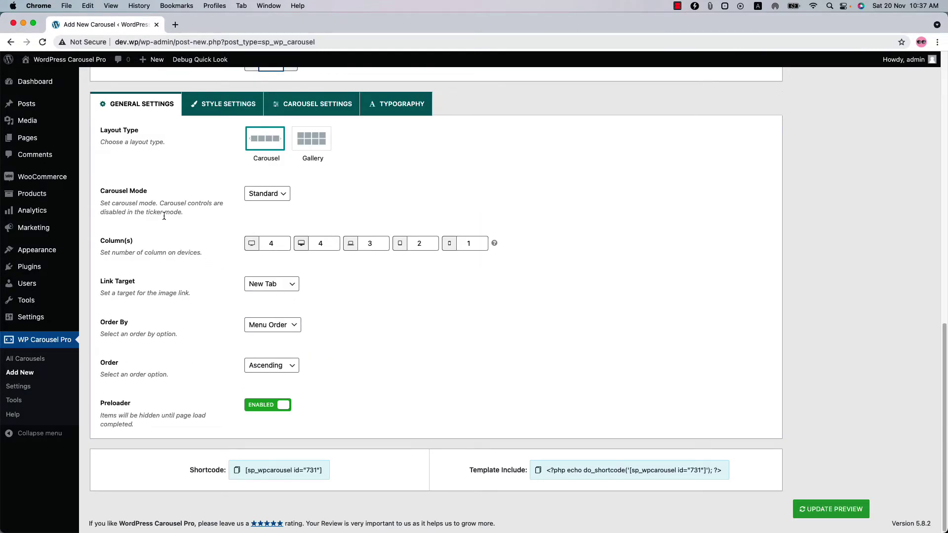
Step: Set Carousel Mode to Ticker and refresh the preview to watch the scrolling slides
{"action": "left_click", "coordinate": [269, 194]}
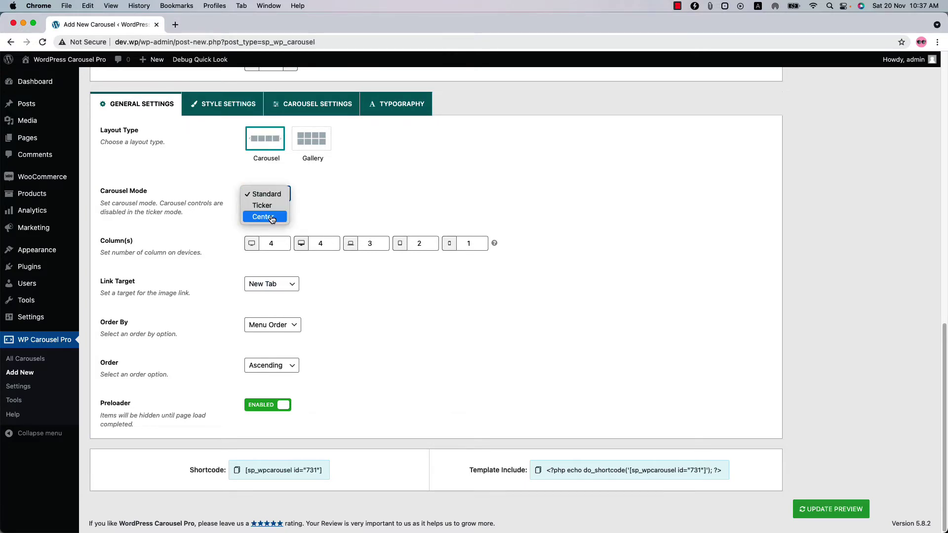
{"action": "left_click", "coordinate": [262, 206]}
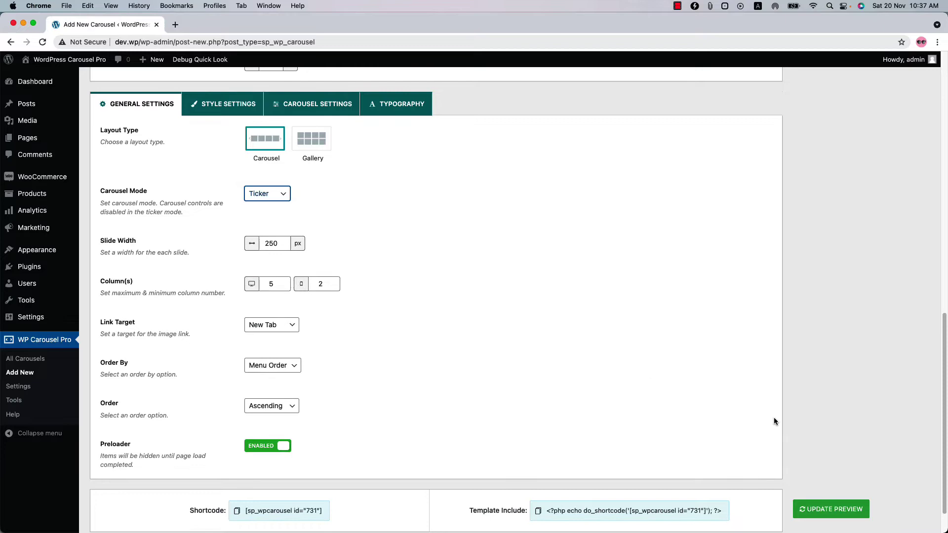
{"action": "left_click", "coordinate": [832, 514]}
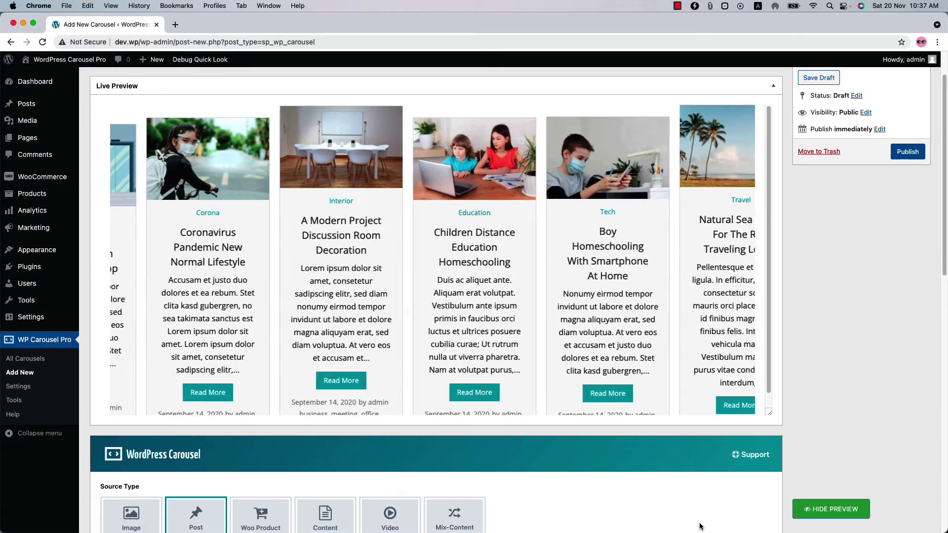
{"action": "scroll", "coordinate": [550, 508], "scroll_direction": "down", "scroll_amount": 7}
{"action": "scroll", "coordinate": [294, 379], "scroll_direction": "down", "scroll_amount": 4}
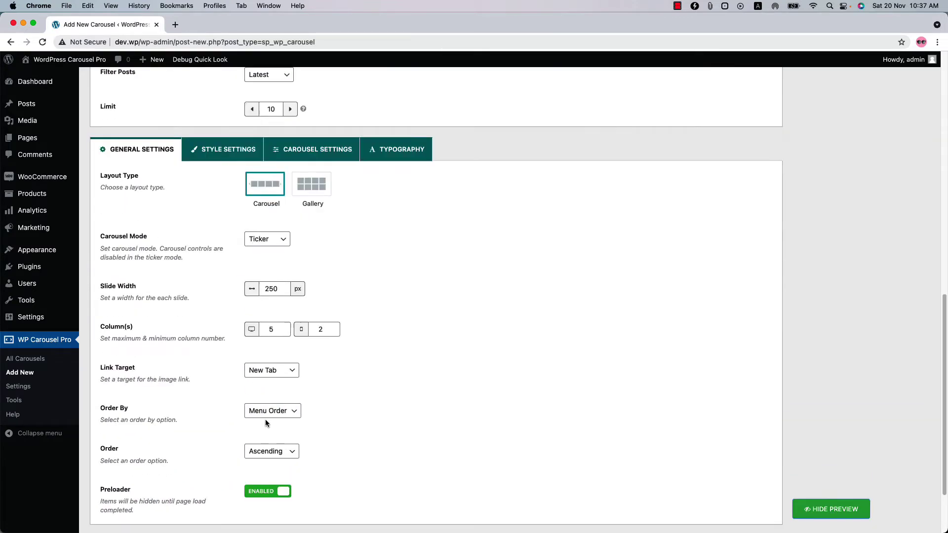
Step: Set Carousel Mode to Center, preview the enlarged middle card, and keep Order By as Menu Order
{"action": "left_click", "coordinate": [267, 239]}
{"action": "left_click", "coordinate": [272, 256]}
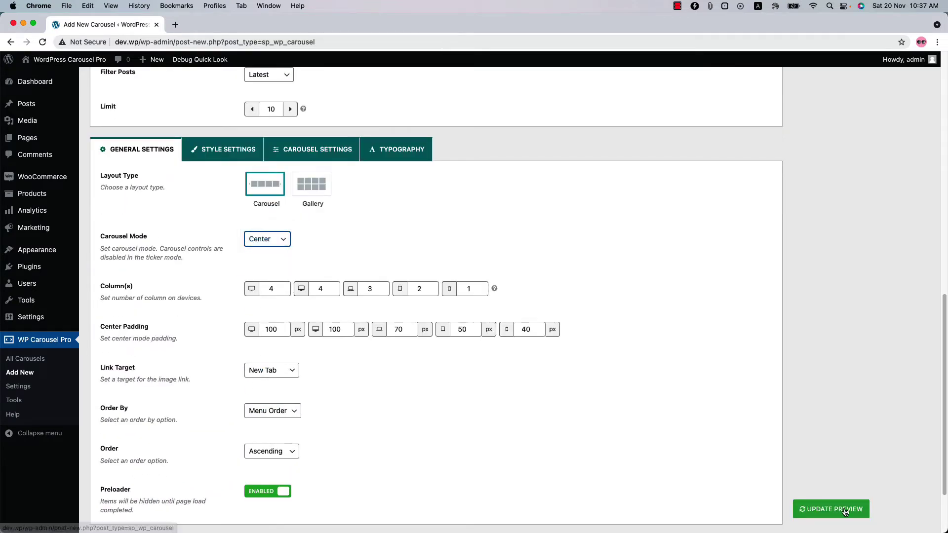
{"action": "left_click", "coordinate": [846, 512]}
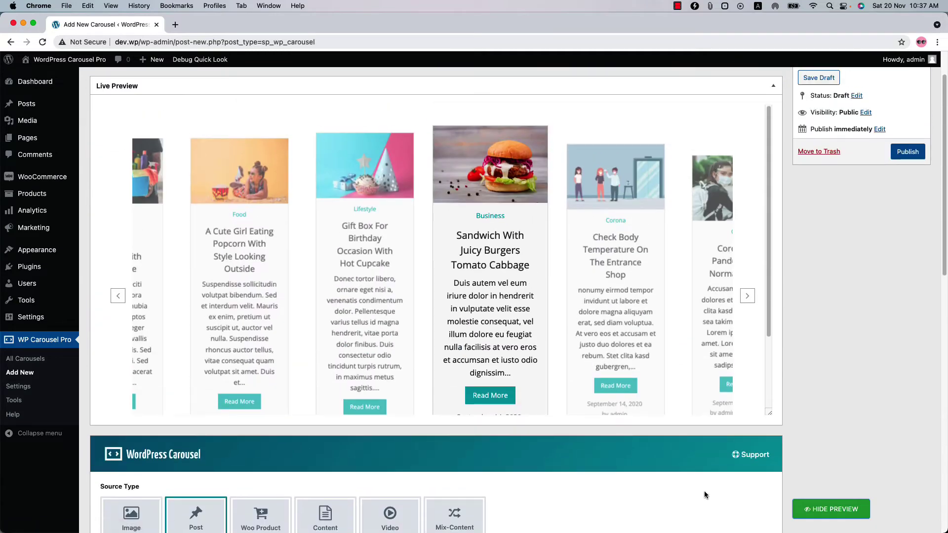
{"action": "left_click", "coordinate": [748, 296]}
{"action": "left_click", "coordinate": [748, 297]}
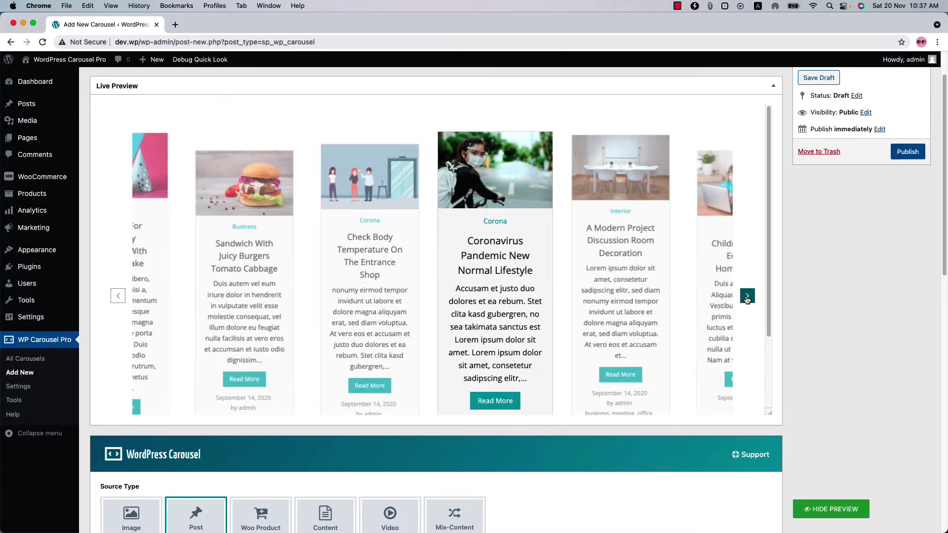
{"action": "scroll", "coordinate": [420, 486], "scroll_direction": "down", "scroll_amount": 15}
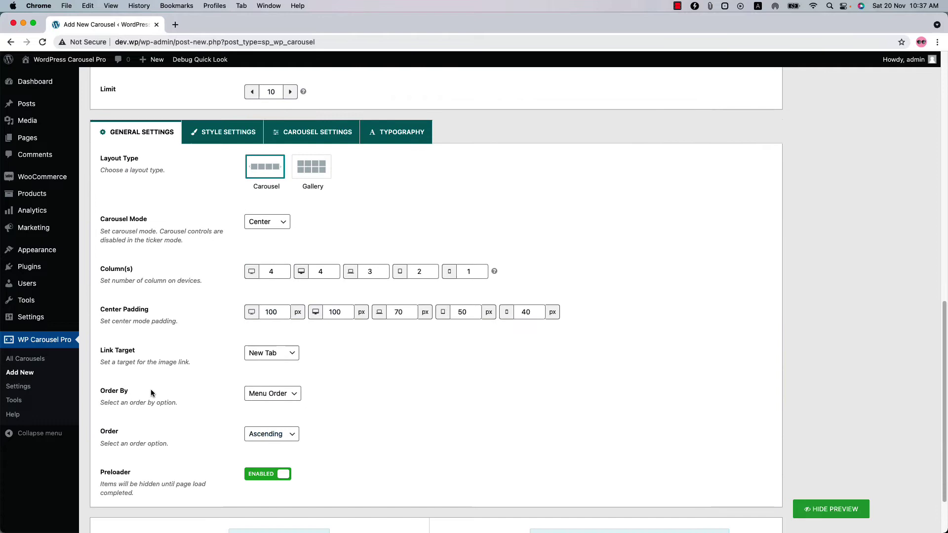
{"action": "left_click", "coordinate": [267, 393]}
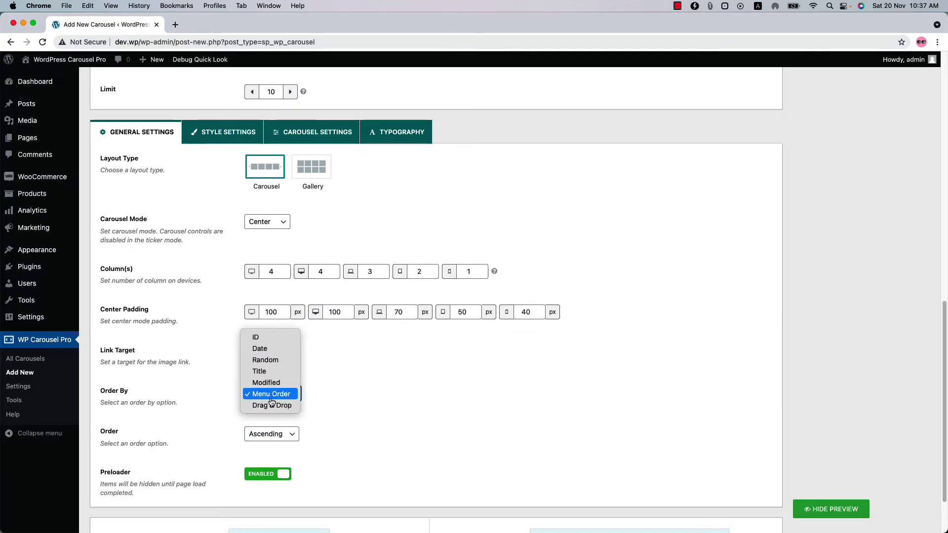
{"action": "left_click", "coordinate": [350, 410]}
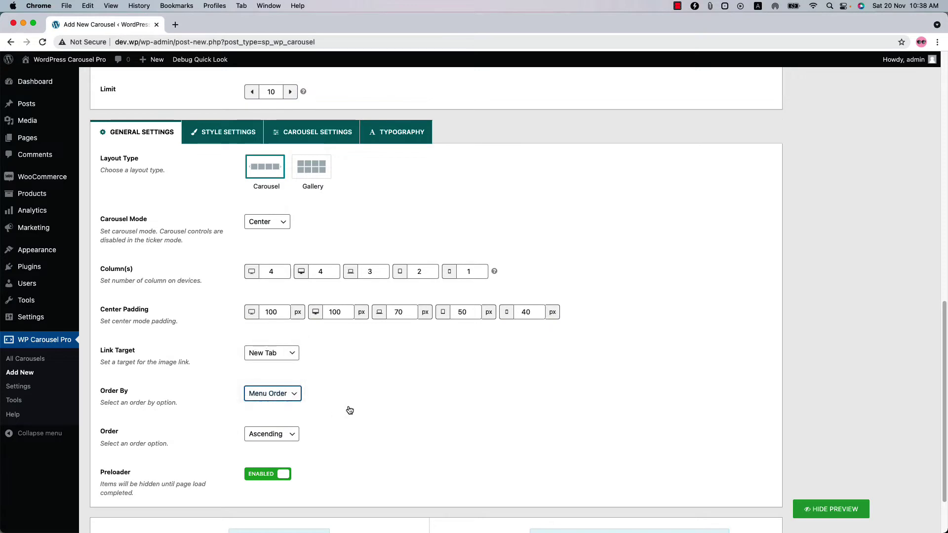
Step: In Style Settings, try Overlay, then set Content Position to Top and refresh the preview
{"action": "left_click", "coordinate": [241, 136]}
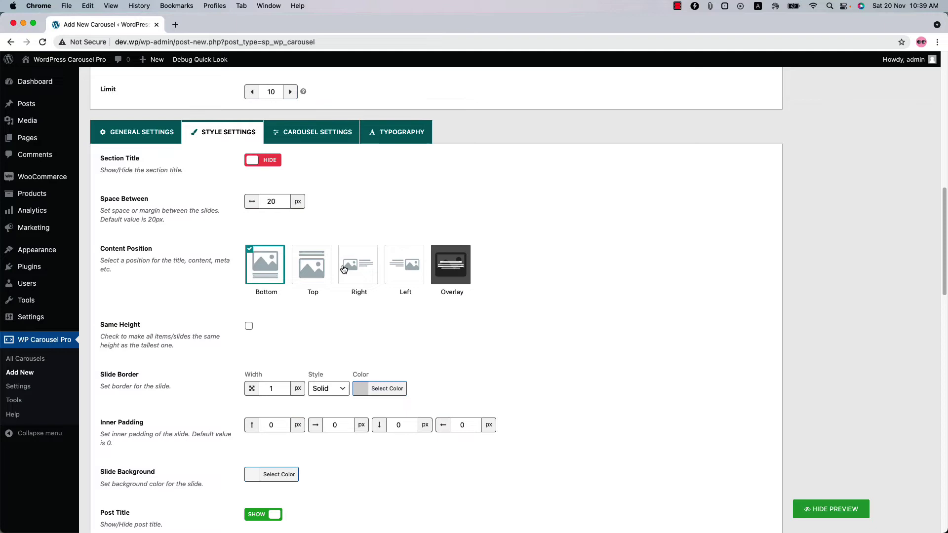
{"action": "left_click", "coordinate": [466, 267]}
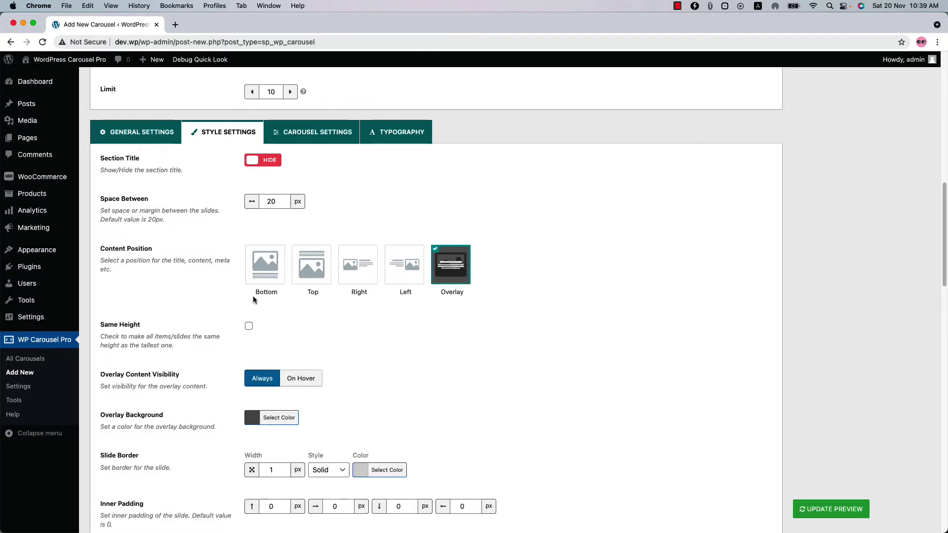
{"action": "left_click", "coordinate": [304, 276]}
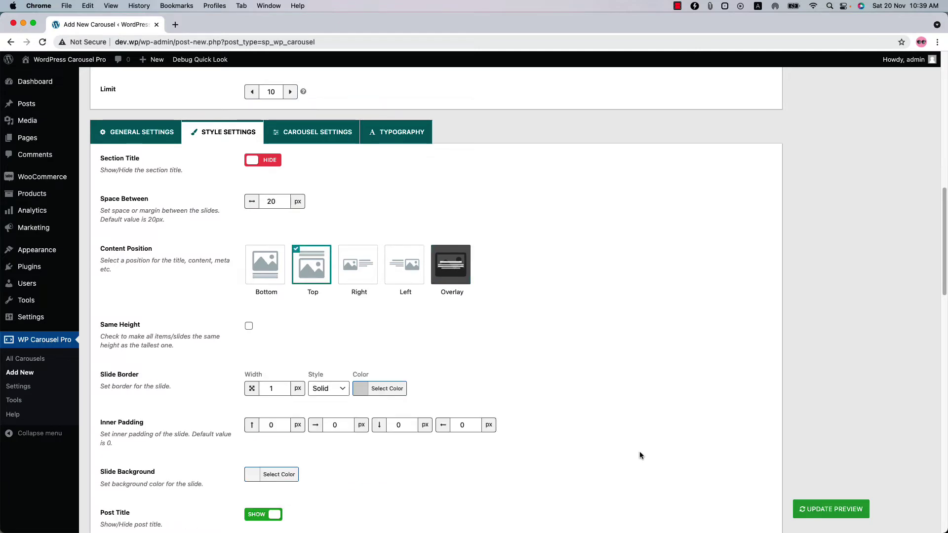
{"action": "left_click", "coordinate": [822, 516]}
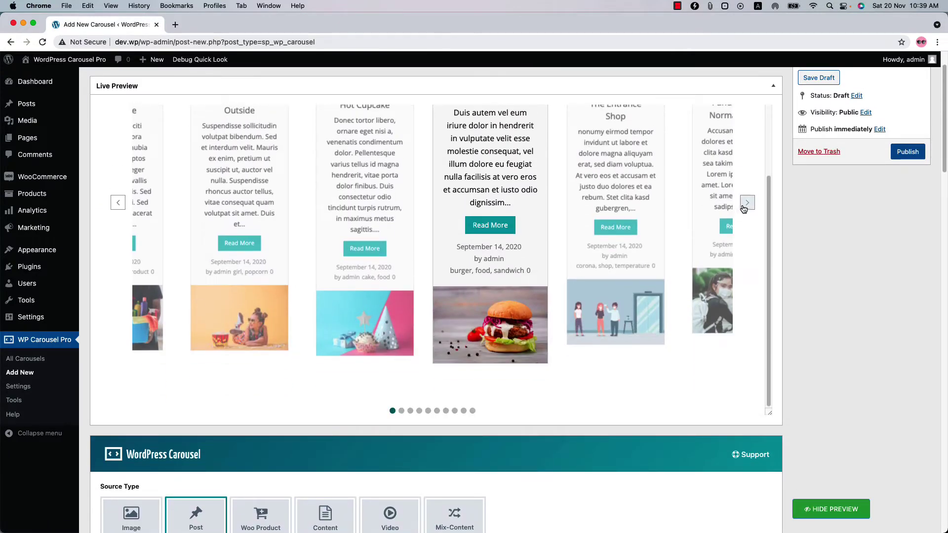
{"action": "left_click", "coordinate": [747, 203]}
{"action": "scroll", "coordinate": [216, 440], "scroll_direction": "down", "scroll_amount": 7}
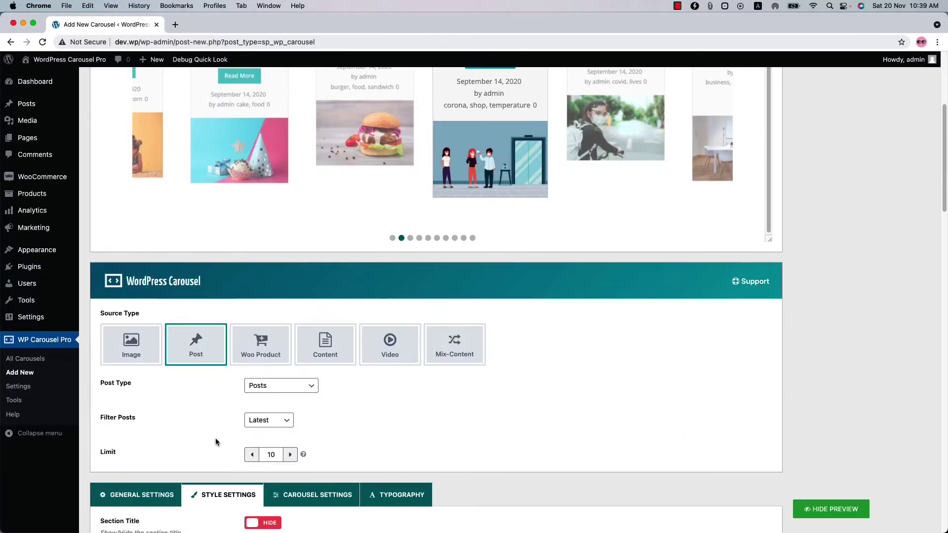
{"action": "scroll", "coordinate": [262, 358], "scroll_direction": "down", "scroll_amount": 2}
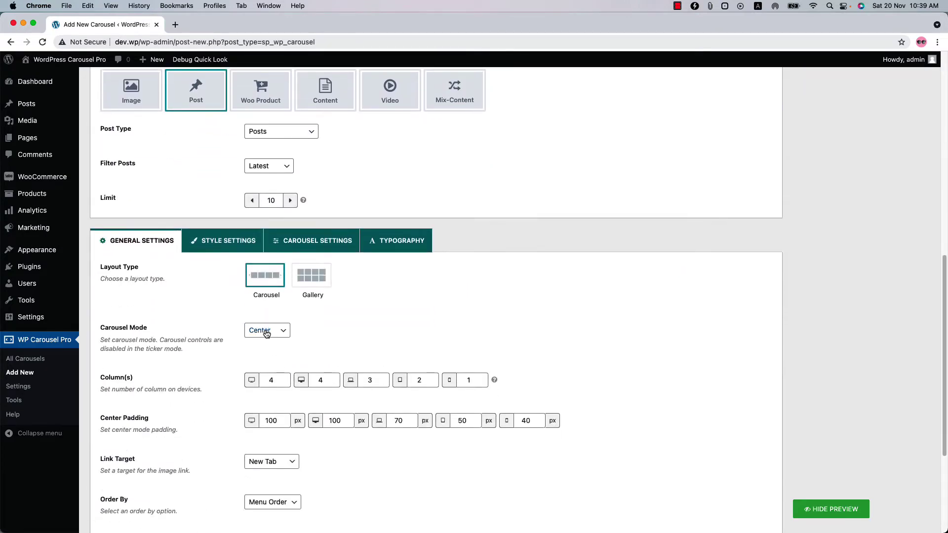
Step: Set Carousel Mode back to Standard and preview four equal cards with navigation arrows
{"action": "left_click", "coordinate": [269, 330]}
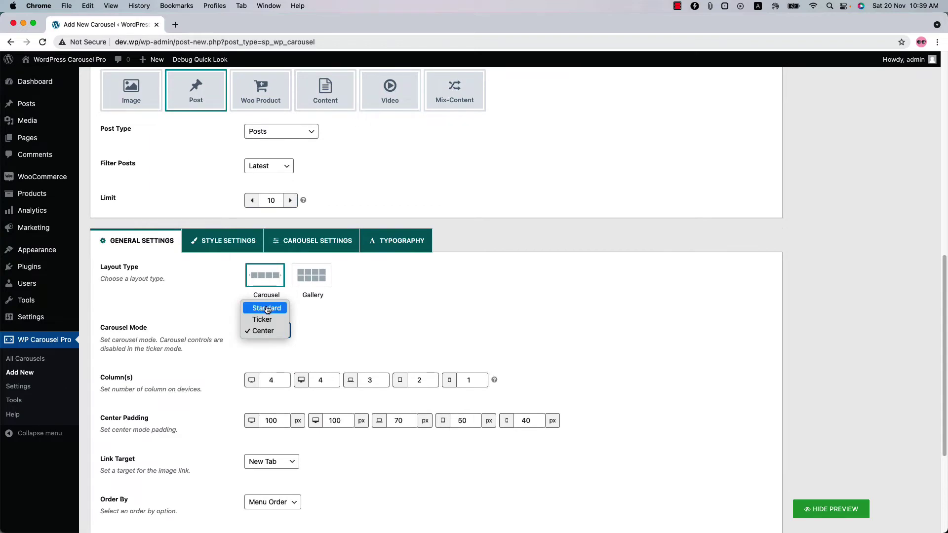
{"action": "left_click", "coordinate": [268, 308]}
{"action": "left_click", "coordinate": [823, 511]}
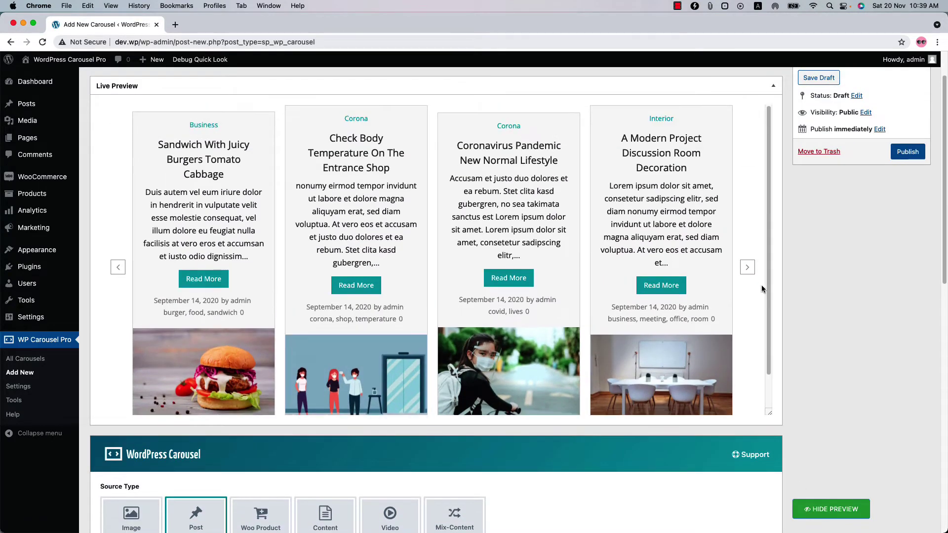
{"action": "left_click", "coordinate": [747, 267]}
{"action": "left_click", "coordinate": [747, 267]}
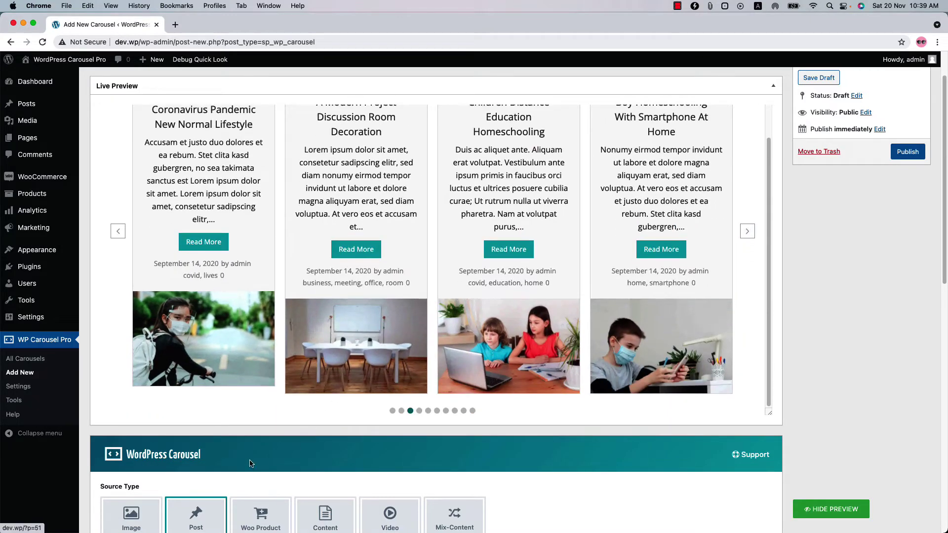
{"action": "scroll", "coordinate": [206, 471], "scroll_direction": "down", "scroll_amount": 5}
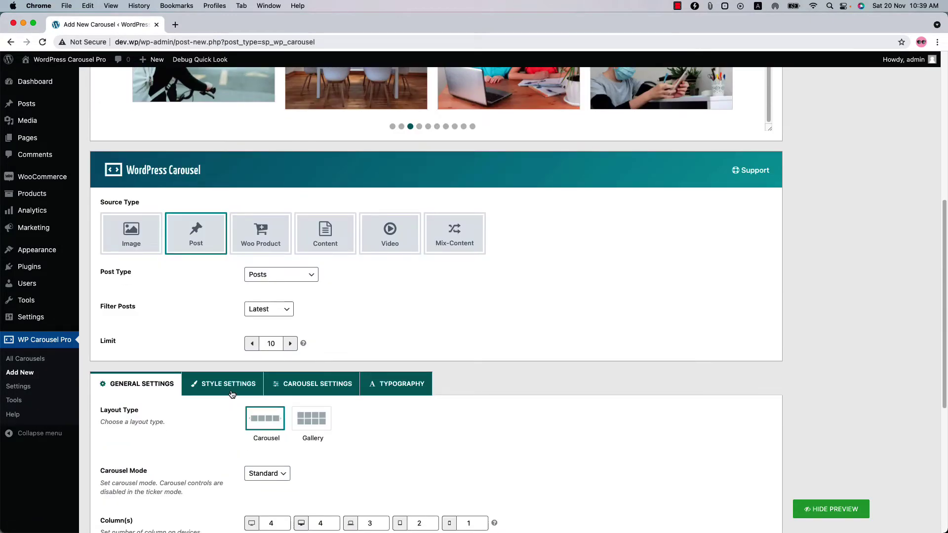
{"action": "left_click", "coordinate": [230, 390]}
Step: Hide category, date, author and comment meta on slides and refresh the preview
{"action": "scroll", "coordinate": [372, 428], "scroll_direction": "down", "scroll_amount": 10}
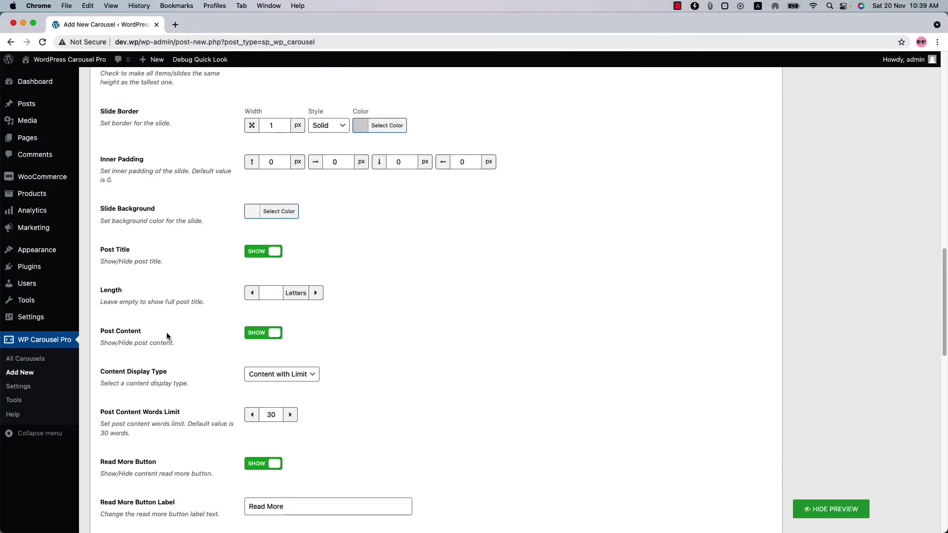
{"action": "scroll", "coordinate": [187, 339], "scroll_direction": "down", "scroll_amount": 3}
{"action": "scroll", "coordinate": [244, 297], "scroll_direction": "down", "scroll_amount": 2}
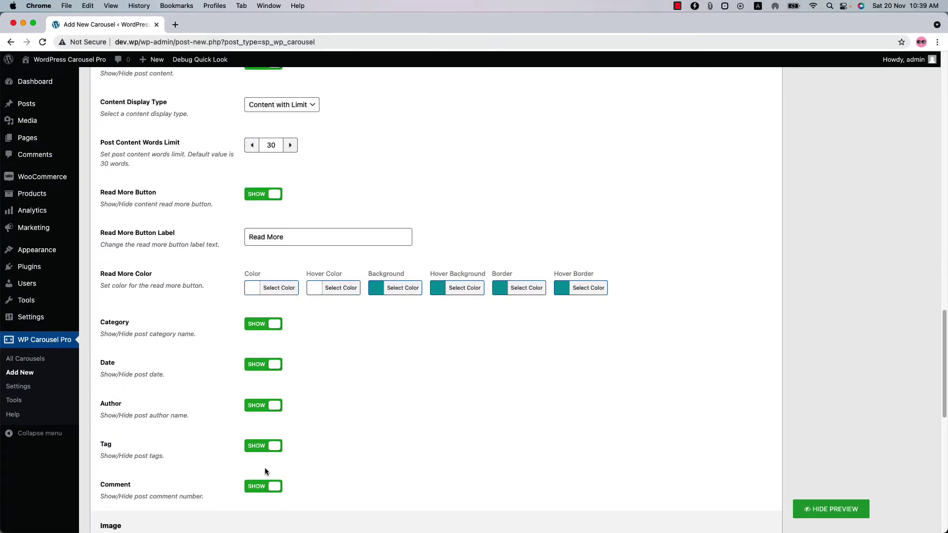
{"action": "scroll", "coordinate": [265, 472], "scroll_direction": "up", "scroll_amount": 2}
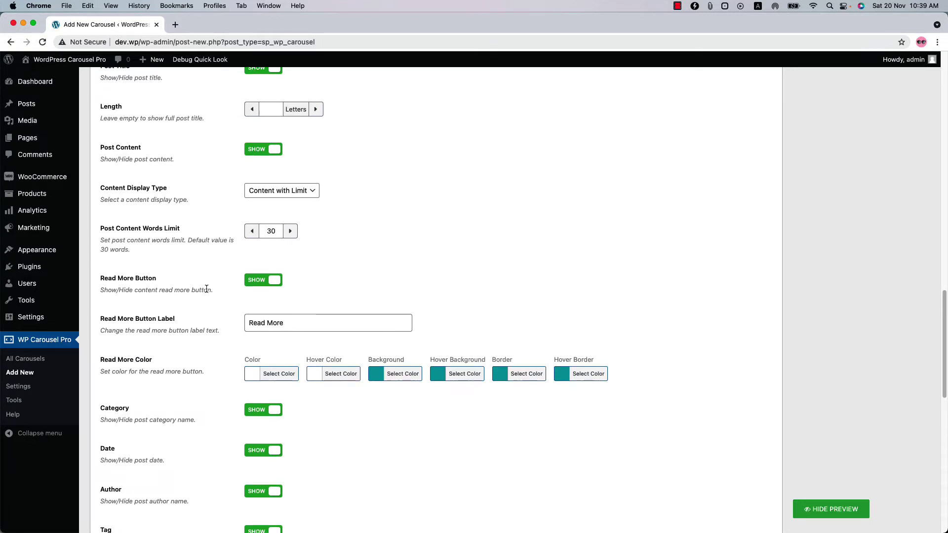
{"action": "scroll", "coordinate": [206, 289], "scroll_direction": "up", "scroll_amount": 1}
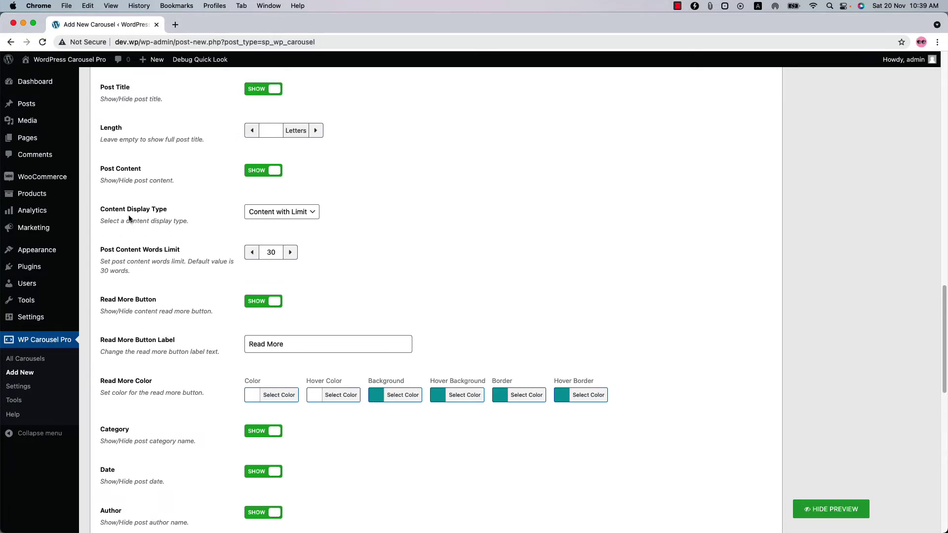
{"action": "left_click", "coordinate": [267, 253]}
{"action": "left_click", "coordinate": [260, 433]}
{"action": "scroll", "coordinate": [312, 447], "scroll_direction": "down", "scroll_amount": 1}
{"action": "left_click", "coordinate": [262, 452]}
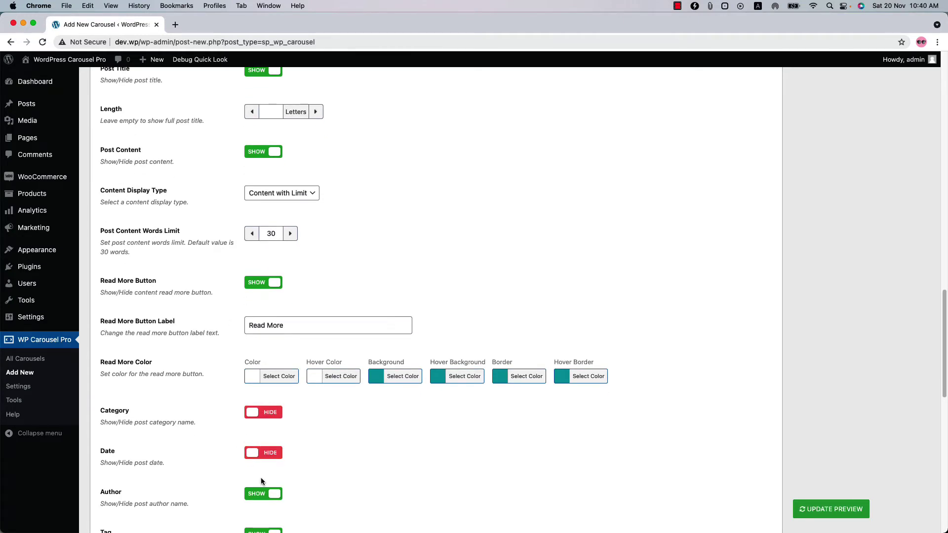
{"action": "left_click", "coordinate": [262, 493]}
{"action": "scroll", "coordinate": [335, 464], "scroll_direction": "down", "scroll_amount": 3}
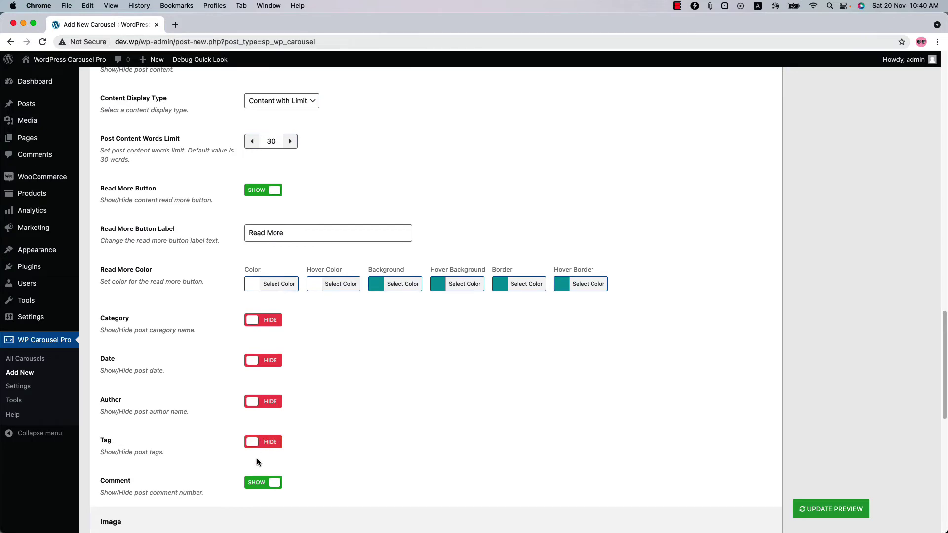
{"action": "left_click", "coordinate": [258, 482]}
{"action": "left_click", "coordinate": [843, 519]}
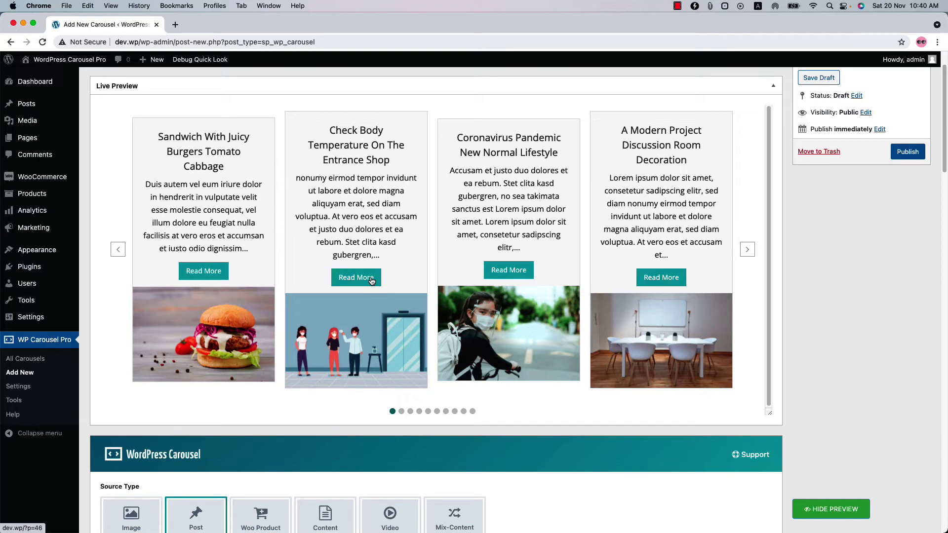
Step: Set category, date, author, tag and comment meta back to Show
{"action": "scroll", "coordinate": [318, 485], "scroll_direction": "down", "scroll_amount": 12}
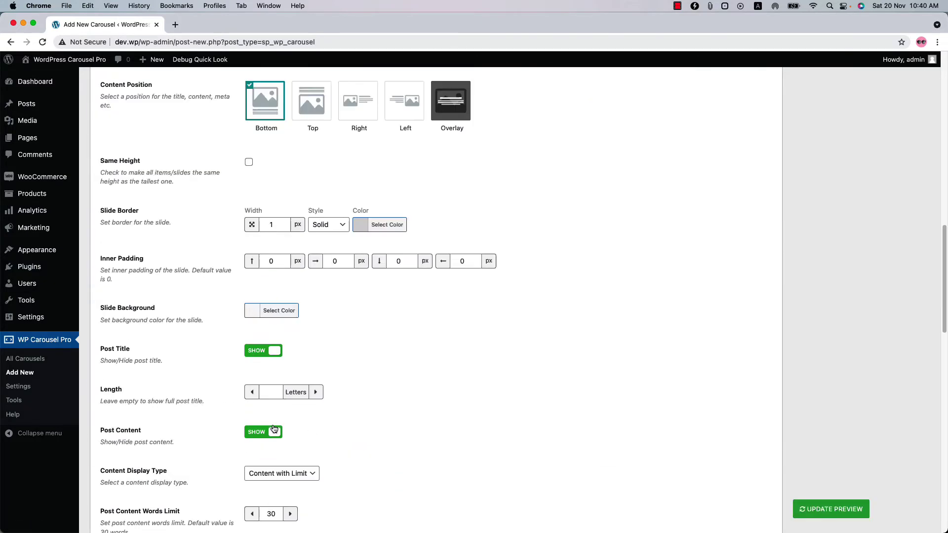
{"action": "scroll", "coordinate": [274, 429], "scroll_direction": "down", "scroll_amount": 8}
{"action": "left_click", "coordinate": [273, 302]}
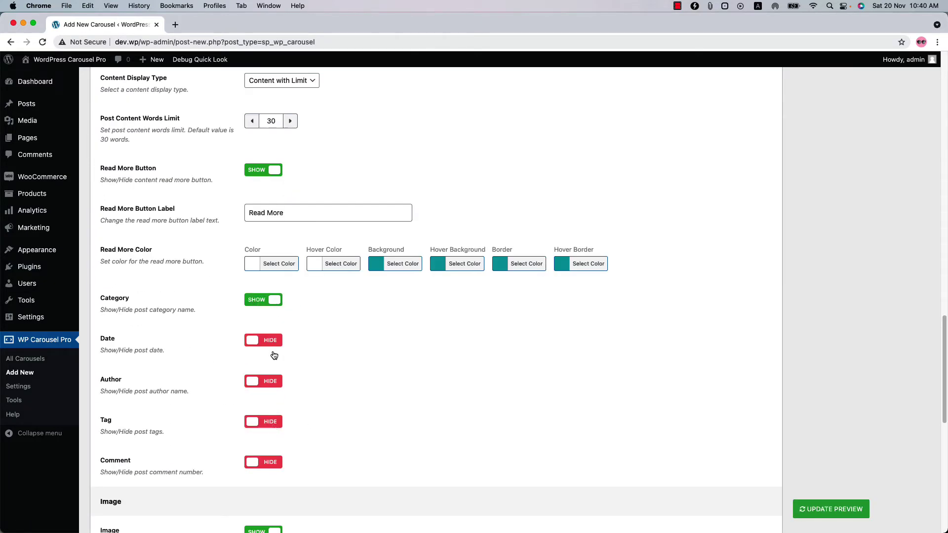
{"action": "left_click", "coordinate": [272, 342]}
{"action": "left_click", "coordinate": [266, 382]}
{"action": "left_click", "coordinate": [261, 421]}
{"action": "left_click", "coordinate": [271, 462]}
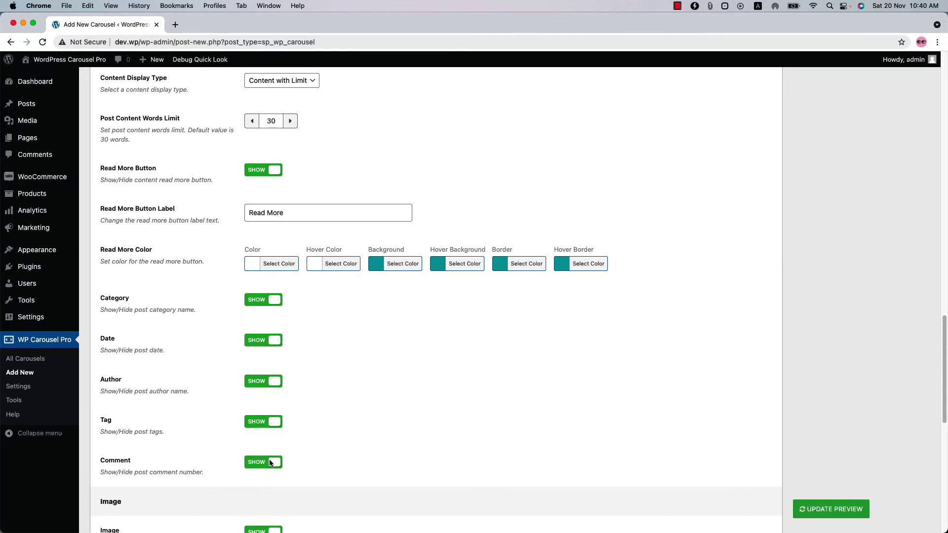
{"action": "scroll", "coordinate": [715, 490], "scroll_direction": "up", "scroll_amount": 20}
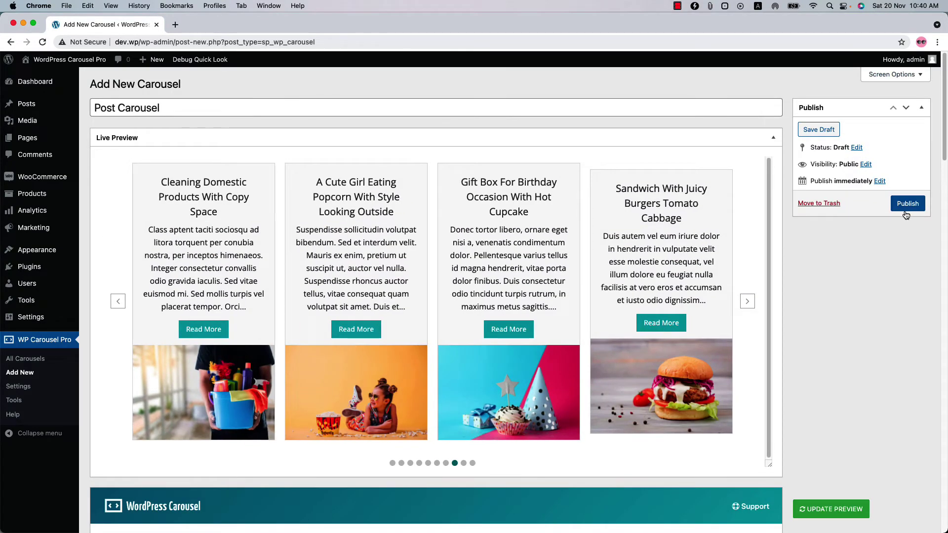
Step: Publish the Post Carousel and copy its shortcode [sp_wpcarousel id="731"]
{"action": "left_click", "coordinate": [906, 211]}
{"action": "scroll", "coordinate": [343, 451], "scroll_direction": "down", "scroll_amount": 20}
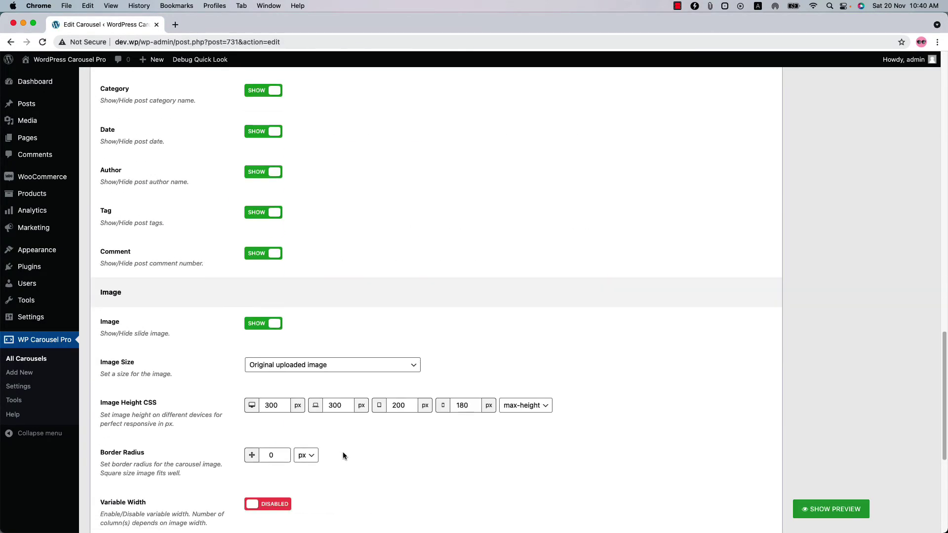
{"action": "scroll", "coordinate": [342, 452], "scroll_direction": "down", "scroll_amount": 3}
{"action": "left_click", "coordinate": [285, 472]}
{"action": "key", "text": "super+c"}
Step: Create a new page with the pasted carousel shortcode, publish it, and view it on the site
{"action": "mouse_move", "coordinate": [29, 138]}
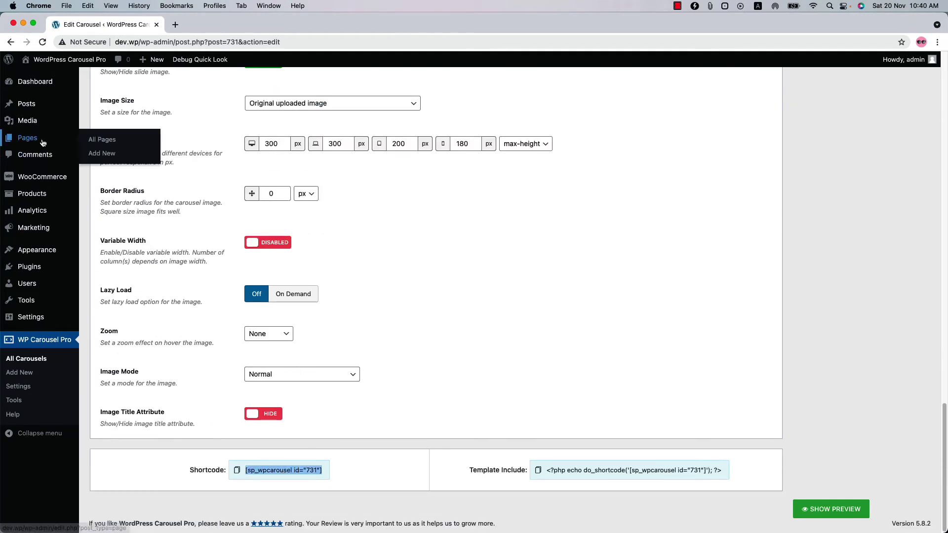
{"action": "left_click", "coordinate": [99, 150], "text": "super"}
{"action": "left_click", "coordinate": [197, 25]}
{"action": "left_click", "coordinate": [268, 142]}
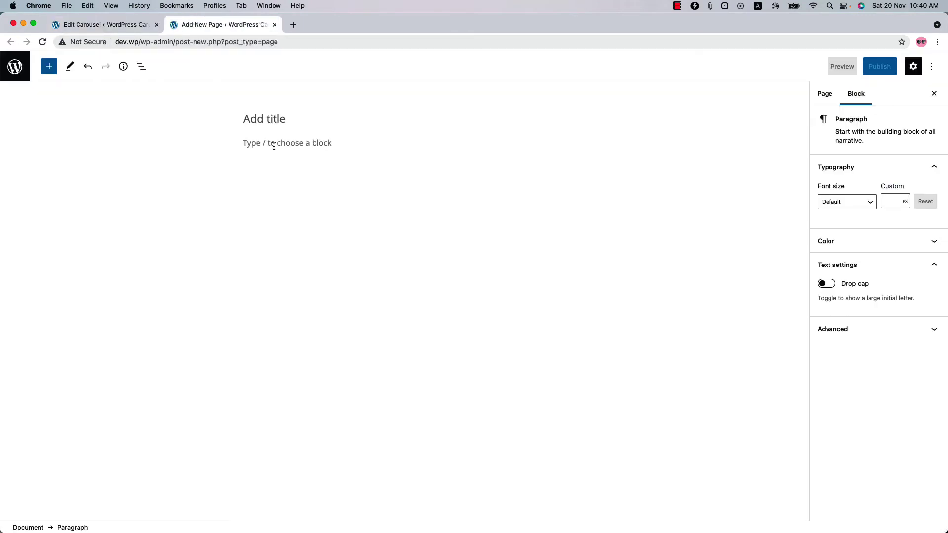
{"action": "key", "text": "super+v"}
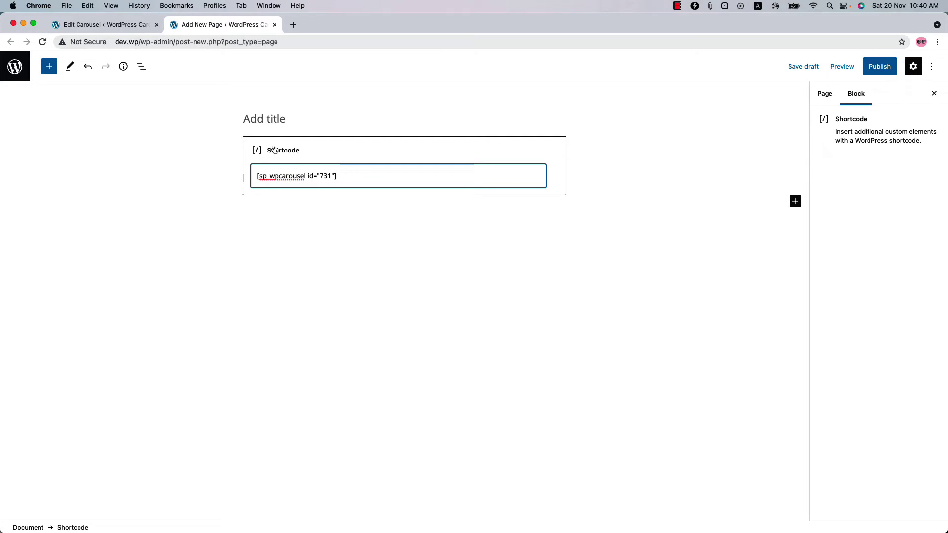
{"action": "left_click", "coordinate": [274, 150]}
{"action": "left_click", "coordinate": [885, 72]}
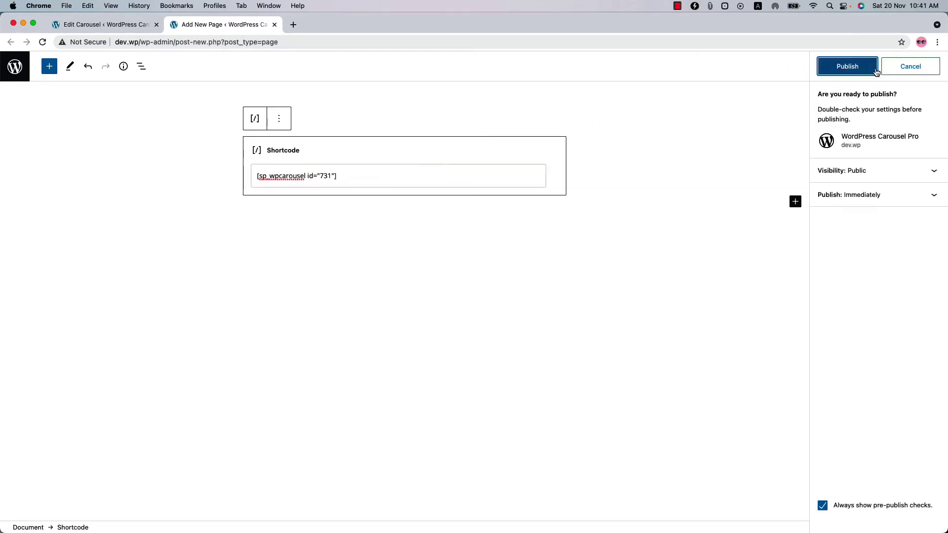
{"action": "left_click", "coordinate": [874, 70]}
{"action": "left_click", "coordinate": [855, 238]}
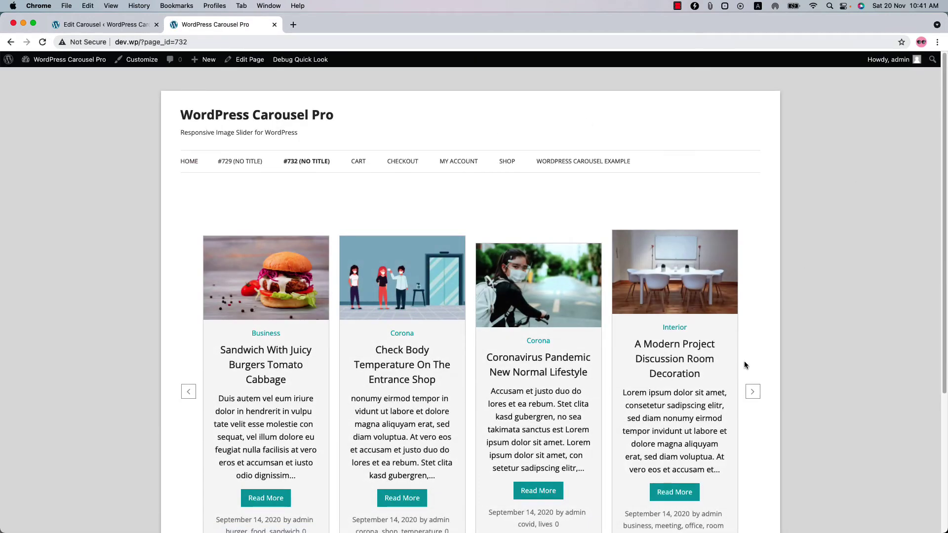
Step: Advance the live carousel five cards with its right arrow to check navigation
{"action": "scroll", "coordinate": [745, 365], "scroll_direction": "down", "scroll_amount": 3}
{"action": "left_click", "coordinate": [753, 303]}
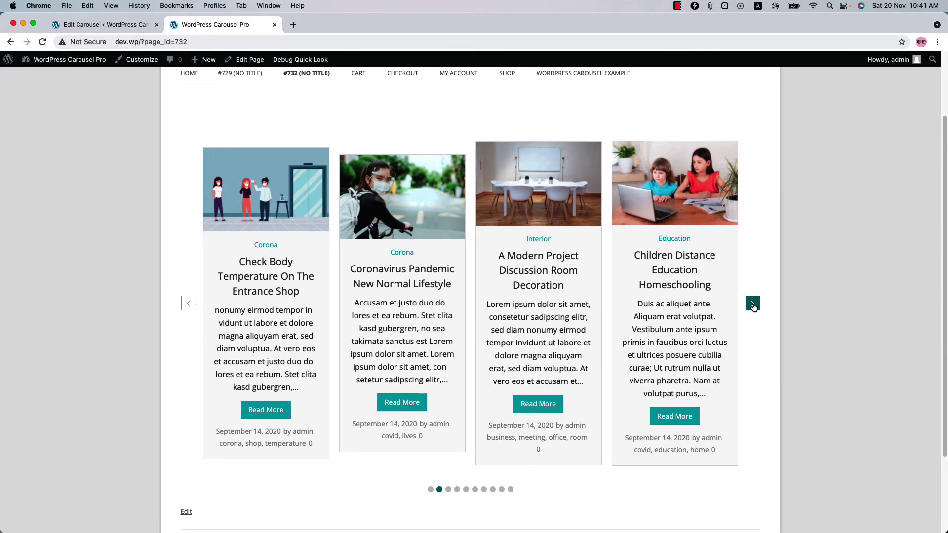
{"action": "left_click", "coordinate": [753, 304]}
{"action": "left_click", "coordinate": [753, 304]}
{"action": "left_click", "coordinate": [753, 304]}
{"action": "left_click", "coordinate": [753, 303]}
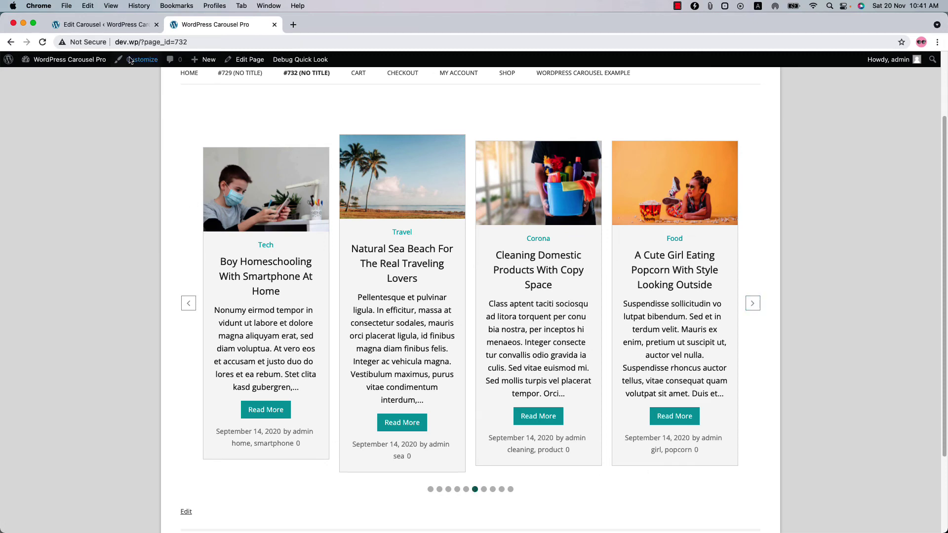
Step: Move the carousel's navigation arrows to the Top right position
{"action": "left_click", "coordinate": [115, 27]}
{"action": "scroll", "coordinate": [551, 434], "scroll_direction": "up", "scroll_amount": 15}
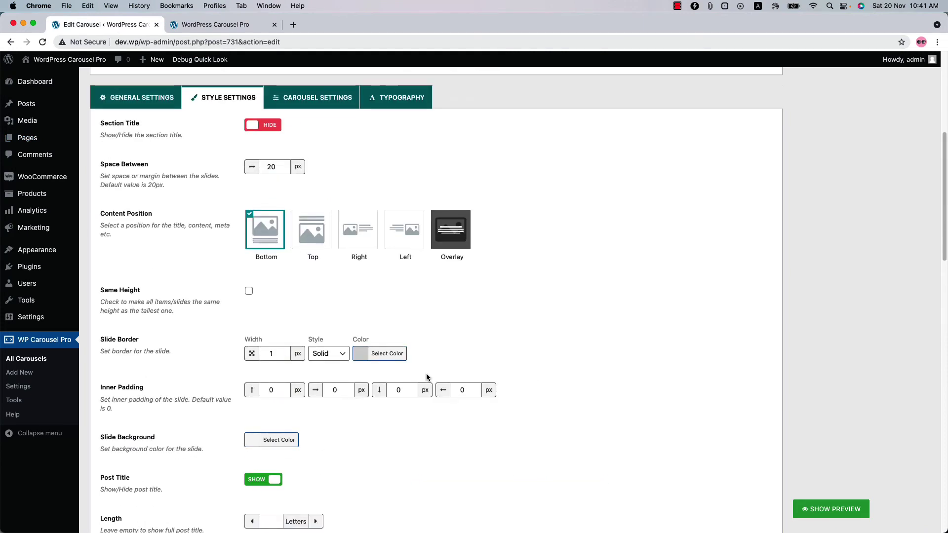
{"action": "left_click", "coordinate": [318, 101]}
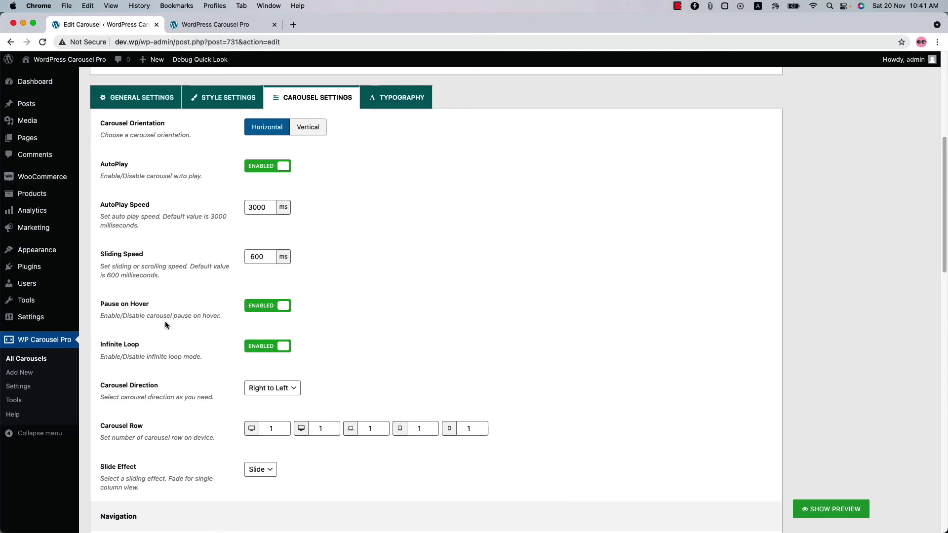
{"action": "scroll", "coordinate": [211, 372], "scroll_direction": "down", "scroll_amount": 6}
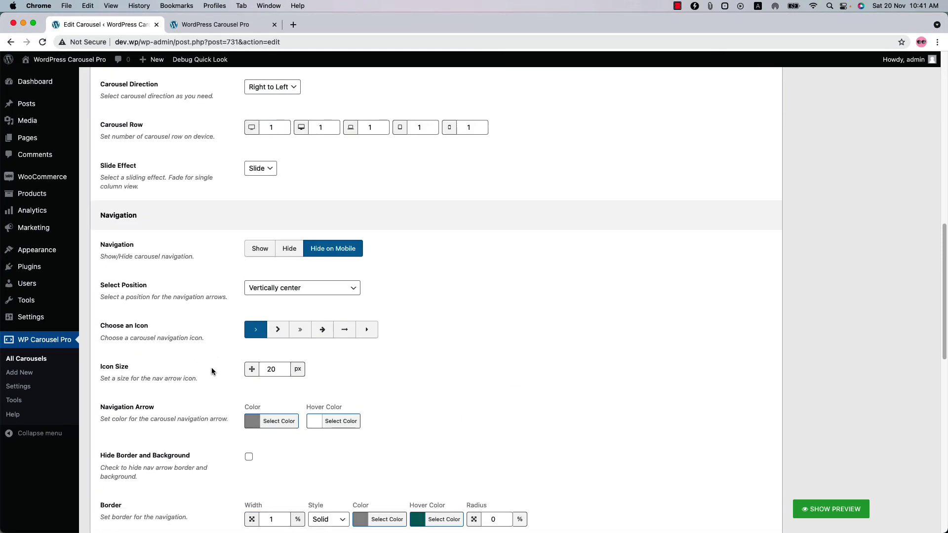
{"action": "left_click", "coordinate": [279, 286]}
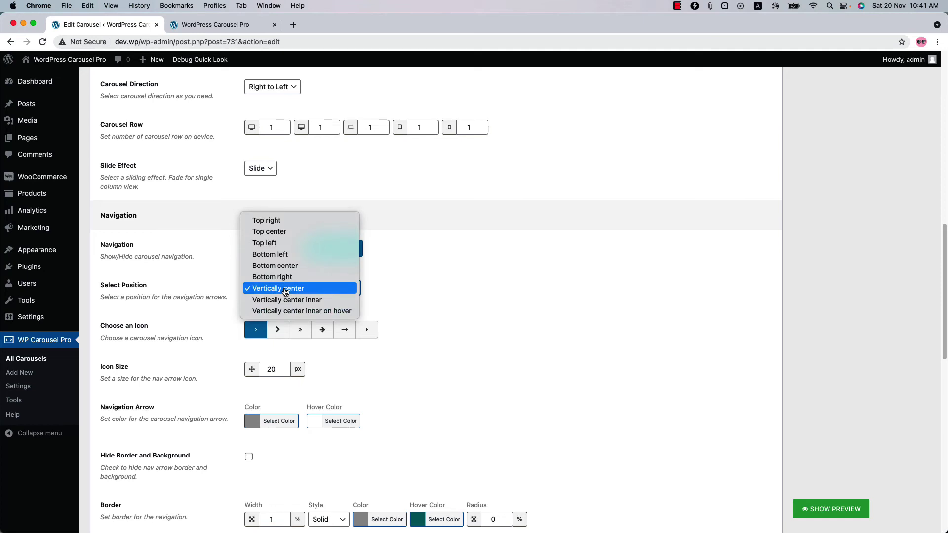
{"action": "left_click", "coordinate": [281, 223]}
Step: Set Pagination to Hide and update the carousel
{"action": "scroll", "coordinate": [186, 422], "scroll_direction": "down", "scroll_amount": 6}
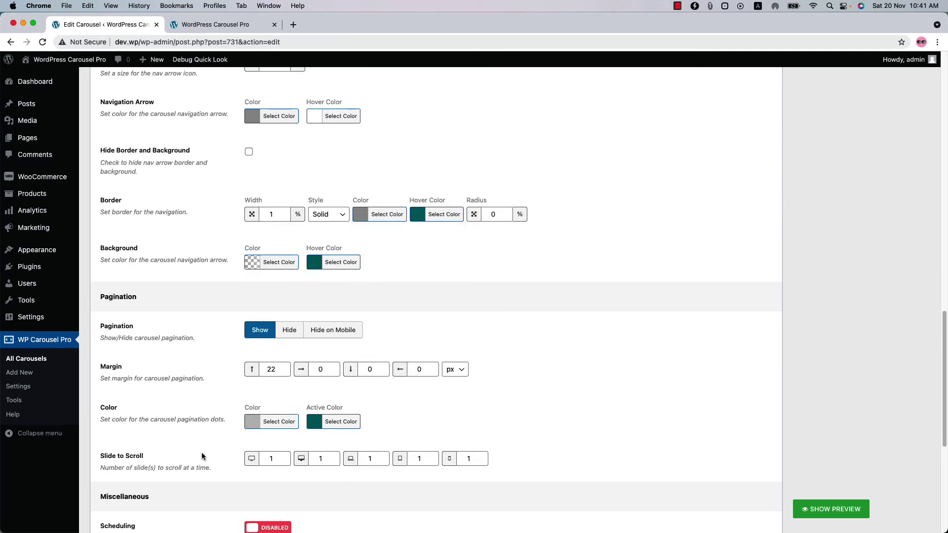
{"action": "left_click", "coordinate": [290, 330]}
{"action": "scroll", "coordinate": [814, 439], "scroll_direction": "up", "scroll_amount": 18}
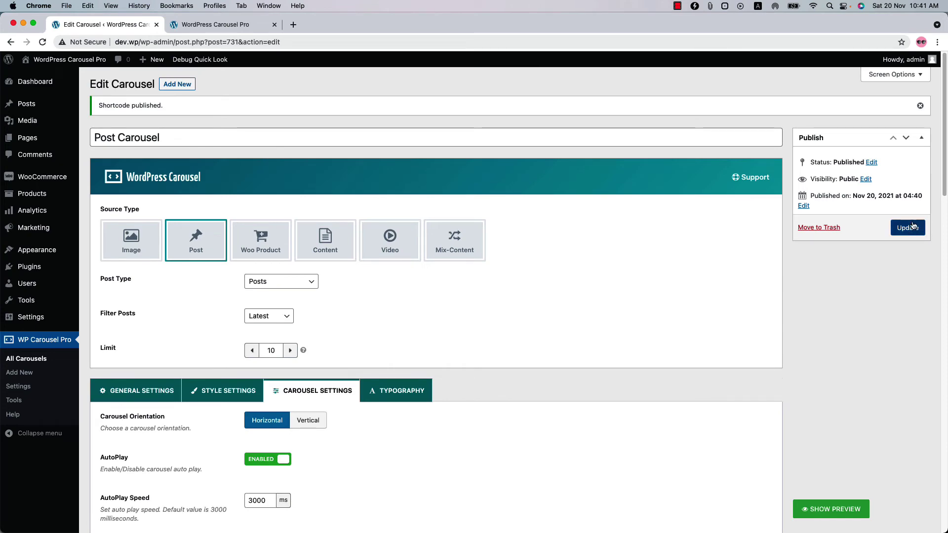
{"action": "left_click", "coordinate": [908, 227]}
Step: Reload the live carousel page to see the new arrow and pagination settings
{"action": "left_click", "coordinate": [215, 24]}
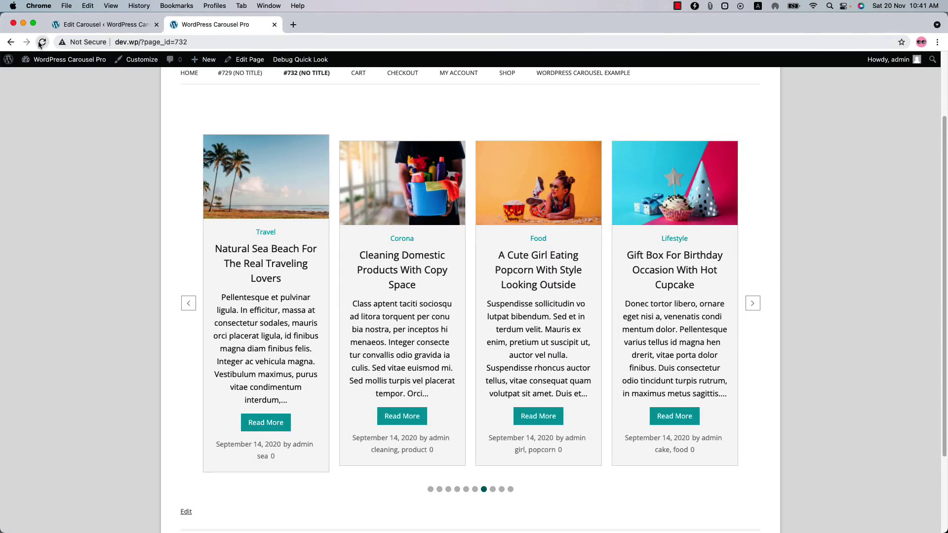
{"action": "left_click", "coordinate": [42, 42]}
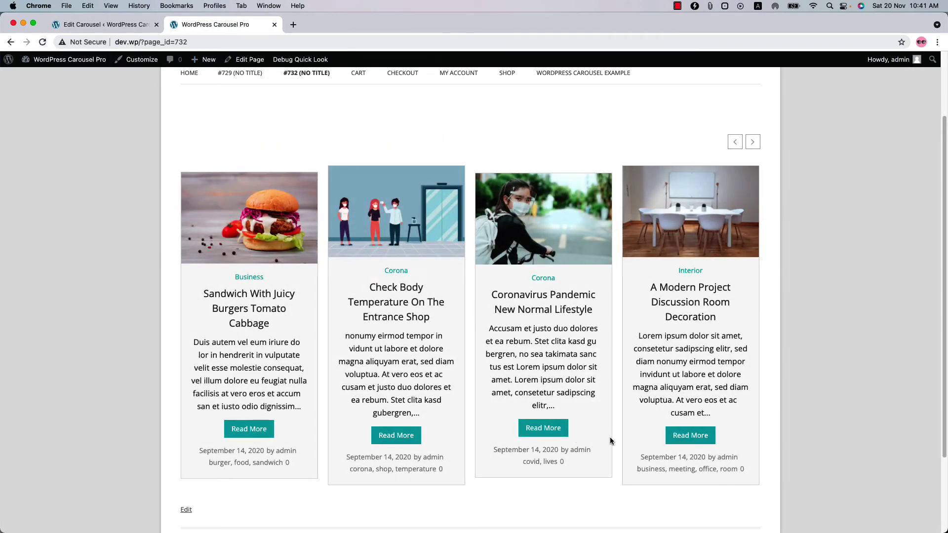
{"action": "scroll", "coordinate": [500, 486], "scroll_direction": "down", "scroll_amount": 2}
{"action": "scroll", "coordinate": [492, 418], "scroll_direction": "up", "scroll_amount": 4}
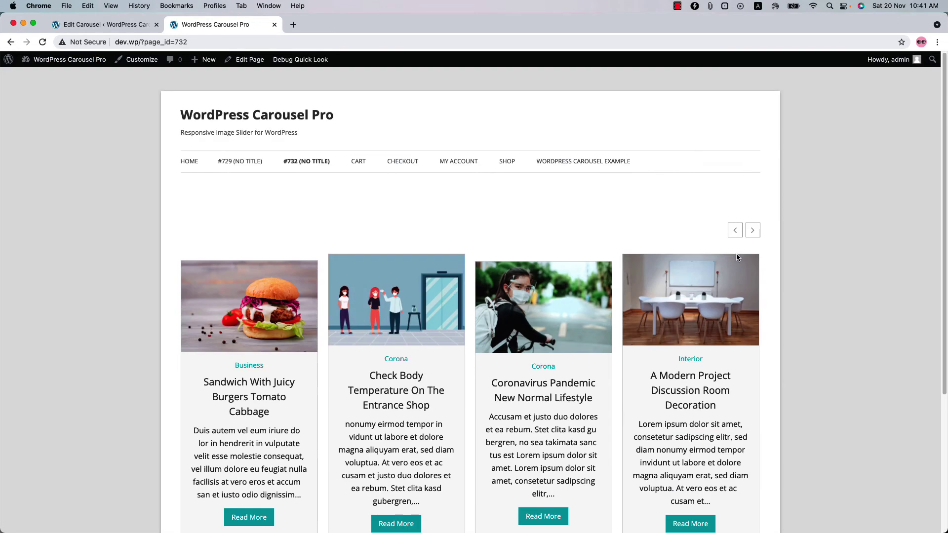
Step: Advance the carousel three cards with the top-right arrow, then return to Edit Carousel
{"action": "left_click", "coordinate": [752, 232]}
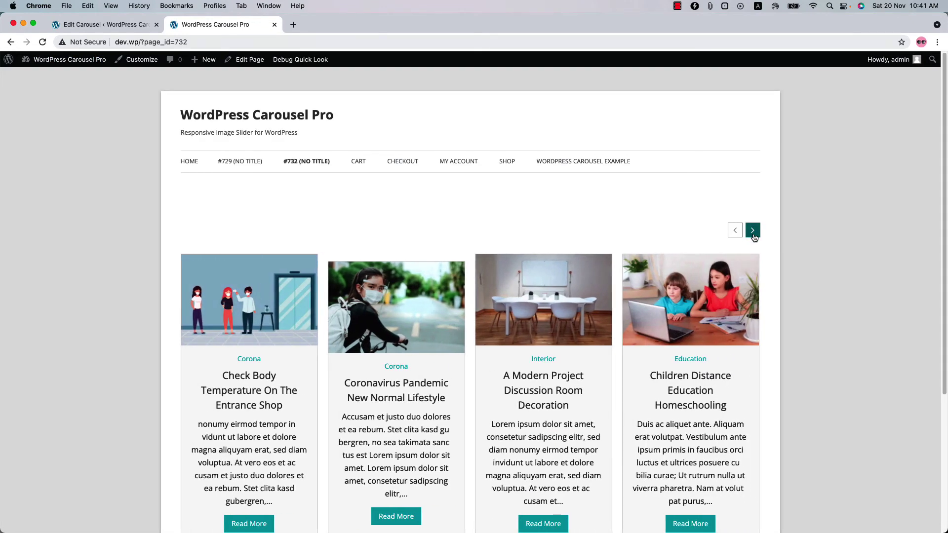
{"action": "left_click", "coordinate": [752, 231]}
{"action": "left_click", "coordinate": [752, 231]}
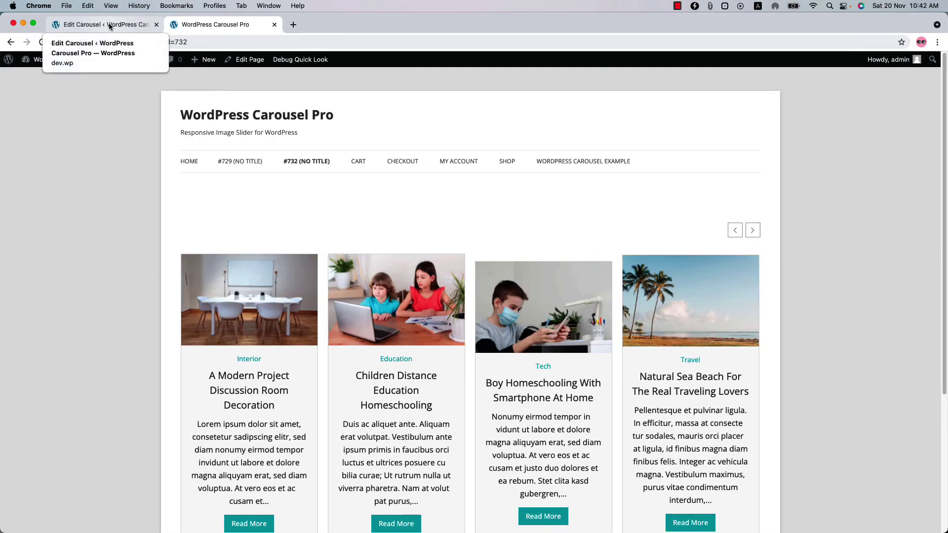
{"action": "left_click", "coordinate": [102, 25]}
{"action": "scroll", "coordinate": [289, 346], "scroll_direction": "down", "scroll_amount": 5}
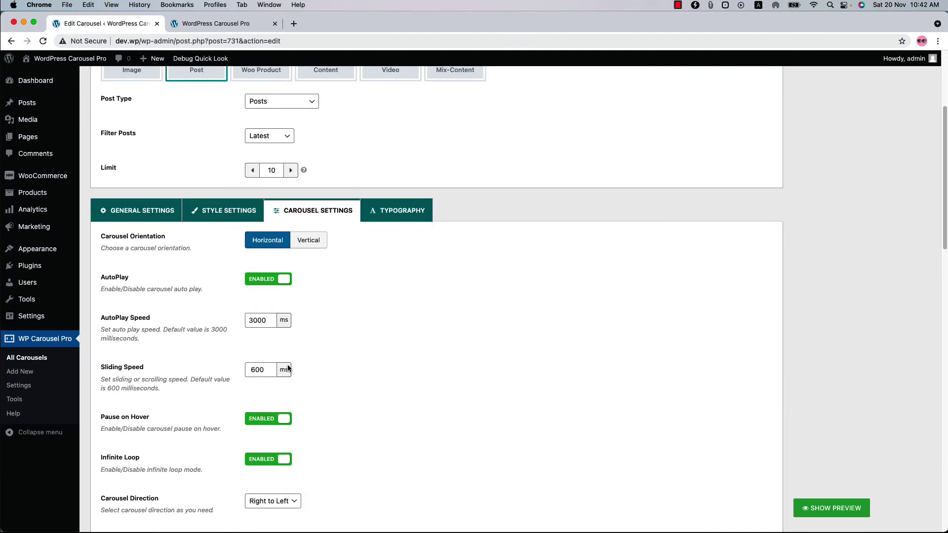
Step: Set the Post Title font family to Roboto in the Typography settings
{"action": "left_click", "coordinate": [400, 218]}
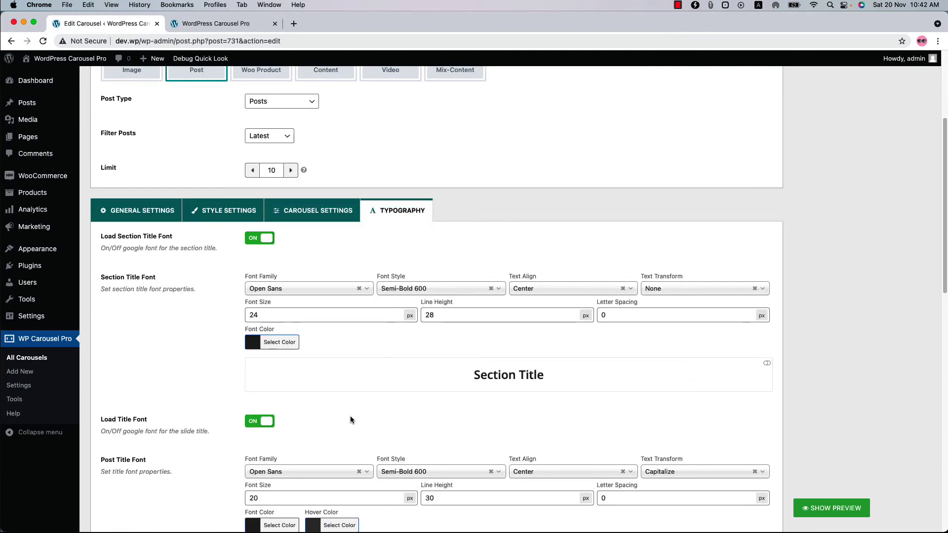
{"action": "scroll", "coordinate": [351, 419], "scroll_direction": "down", "scroll_amount": 5}
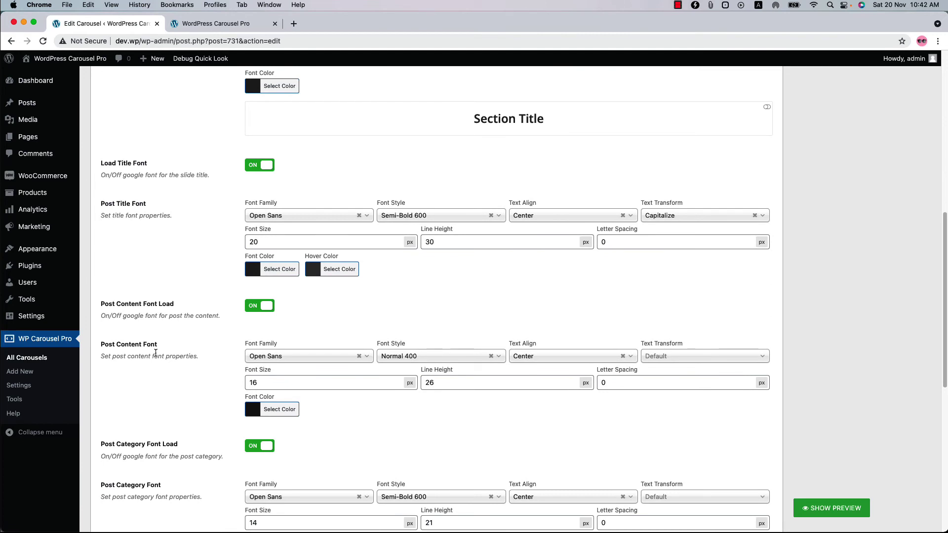
{"action": "scroll", "coordinate": [133, 370], "scroll_direction": "down", "scroll_amount": 4}
{"action": "scroll", "coordinate": [125, 411], "scroll_direction": "down", "scroll_amount": 2}
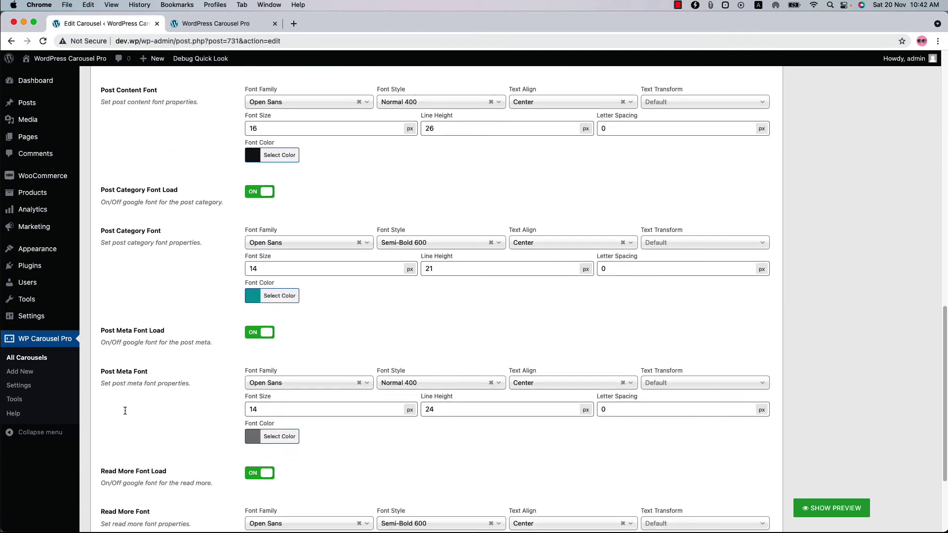
{"action": "scroll", "coordinate": [333, 448], "scroll_direction": "up", "scroll_amount": 4}
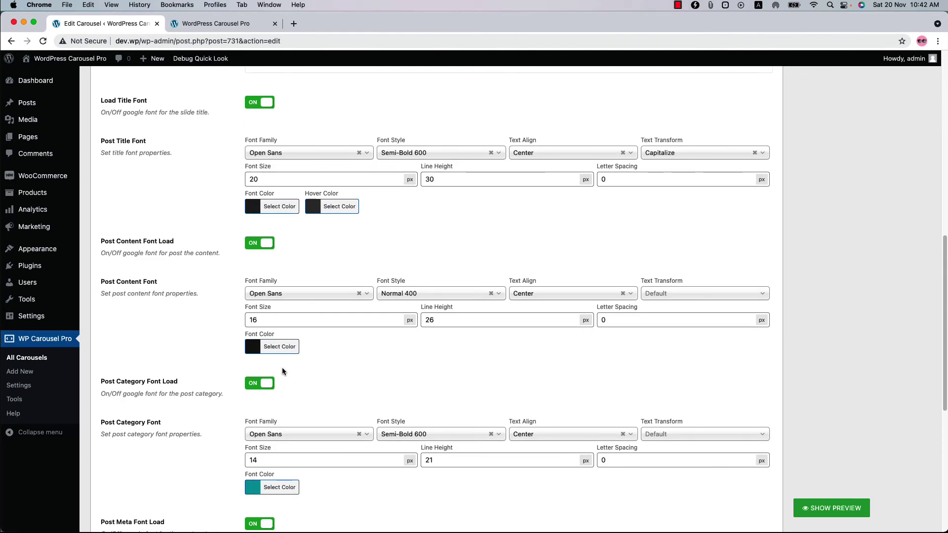
{"action": "left_click", "coordinate": [262, 153]}
{"action": "type", "text": "Robo"}
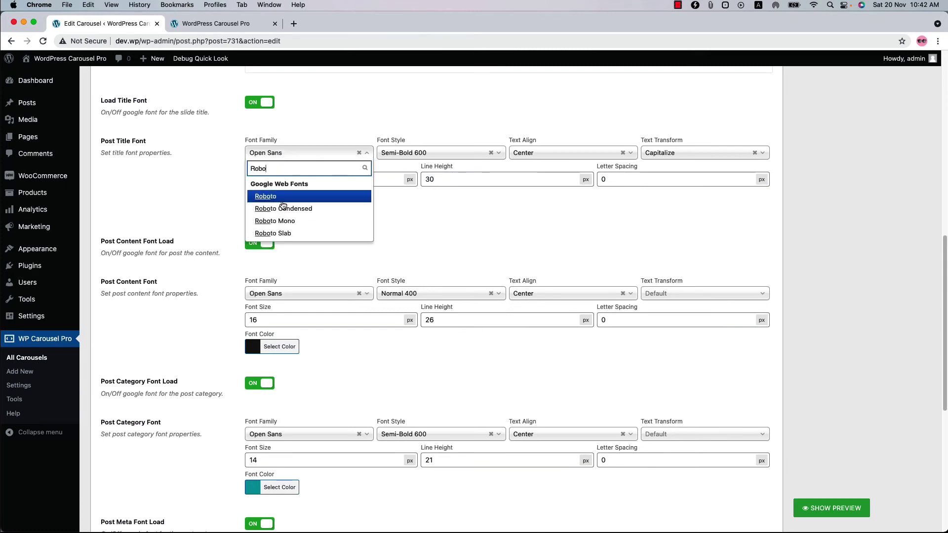
{"action": "key", "text": "Return"}
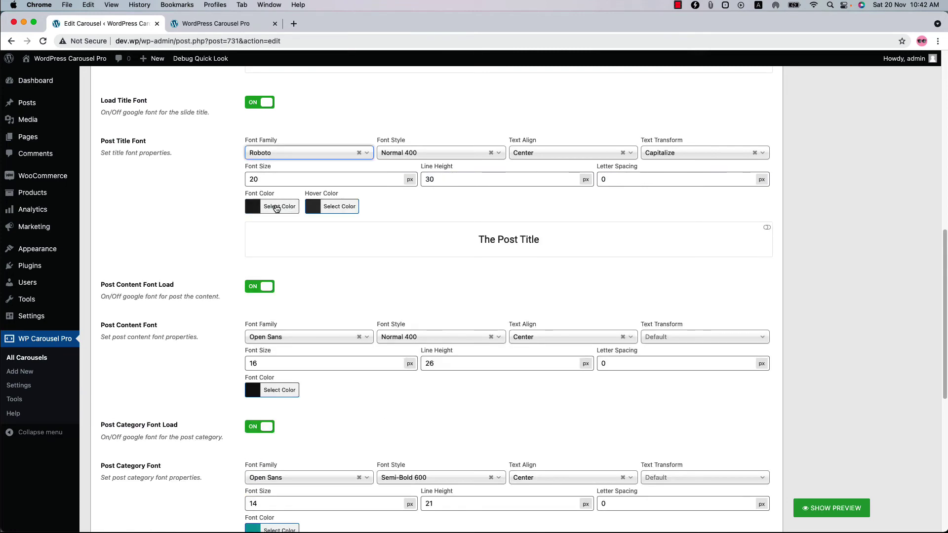
Step: Make the post titles blue, update the carousel, and reload the live page
{"action": "left_click", "coordinate": [277, 206]}
{"action": "left_click", "coordinate": [324, 319]}
{"action": "left_click", "coordinate": [615, 329]}
{"action": "scroll", "coordinate": [614, 330], "scroll_direction": "up", "scroll_amount": 15}
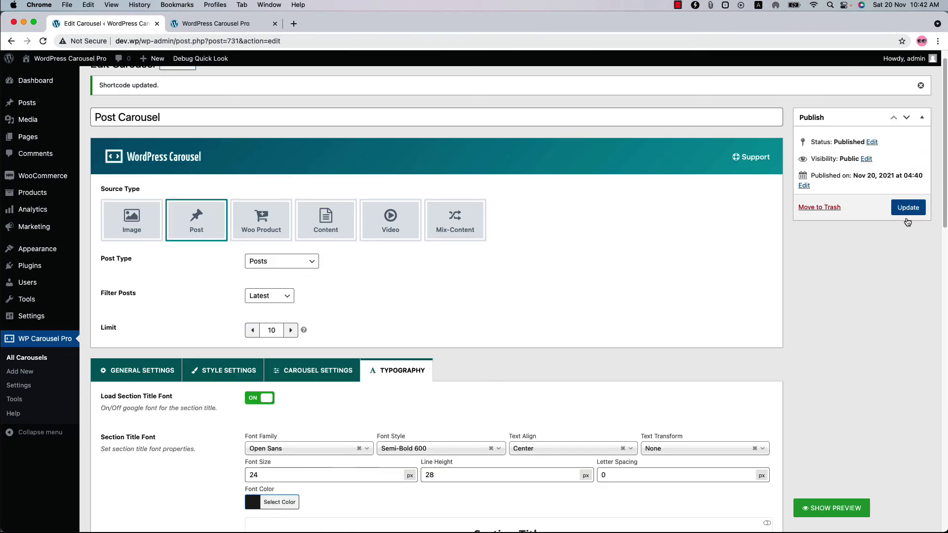
{"action": "left_click", "coordinate": [908, 207]}
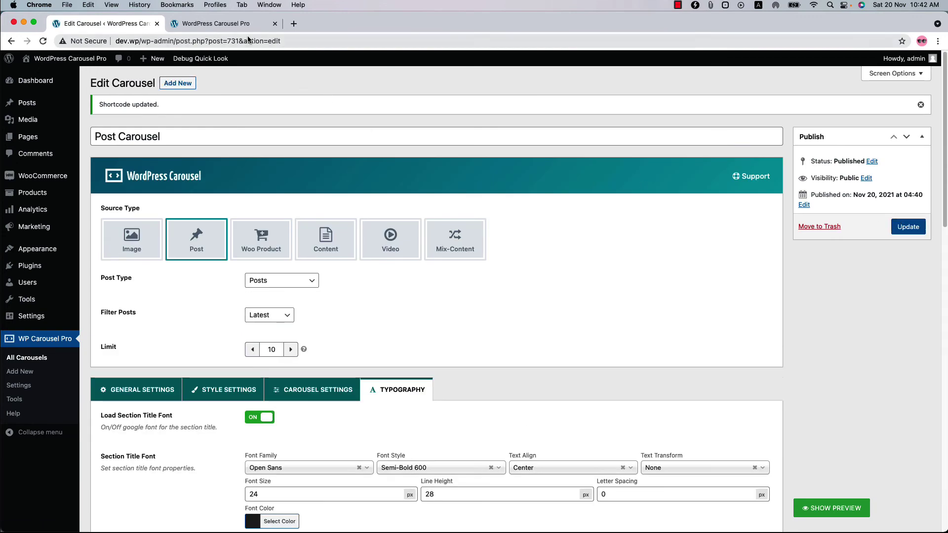
{"action": "left_click", "coordinate": [232, 24]}
{"action": "left_click", "coordinate": [43, 41]}
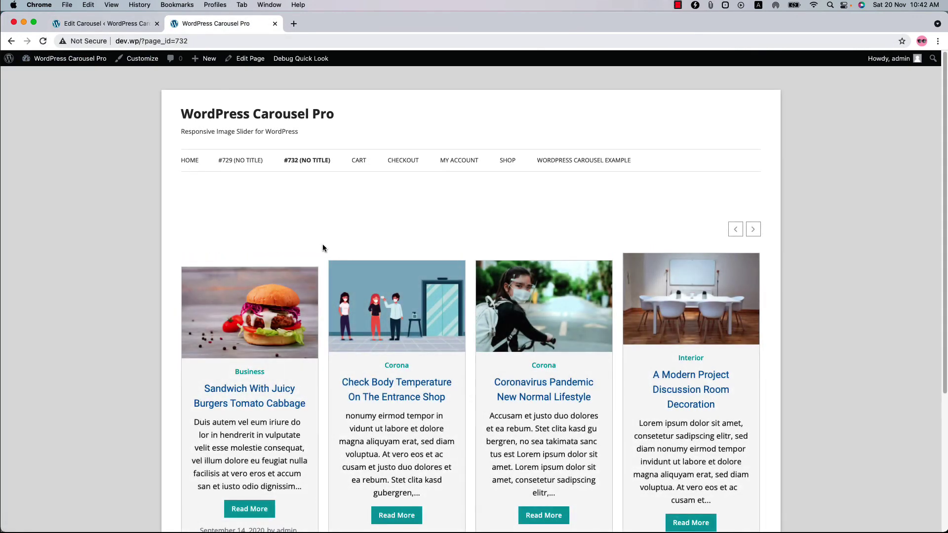
{"action": "scroll", "coordinate": [323, 246], "scroll_direction": "down", "scroll_amount": 3}
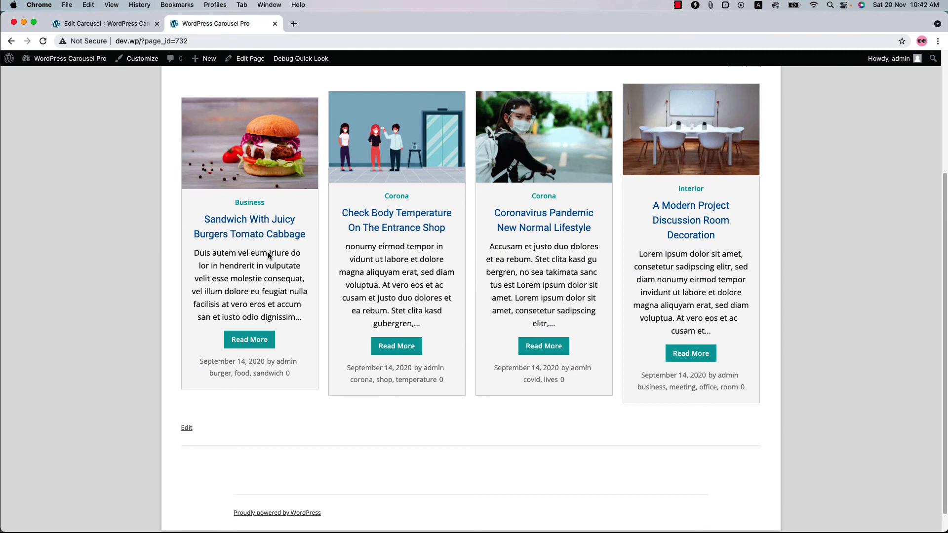
{"action": "scroll", "coordinate": [270, 255], "scroll_direction": "up", "scroll_amount": 1}
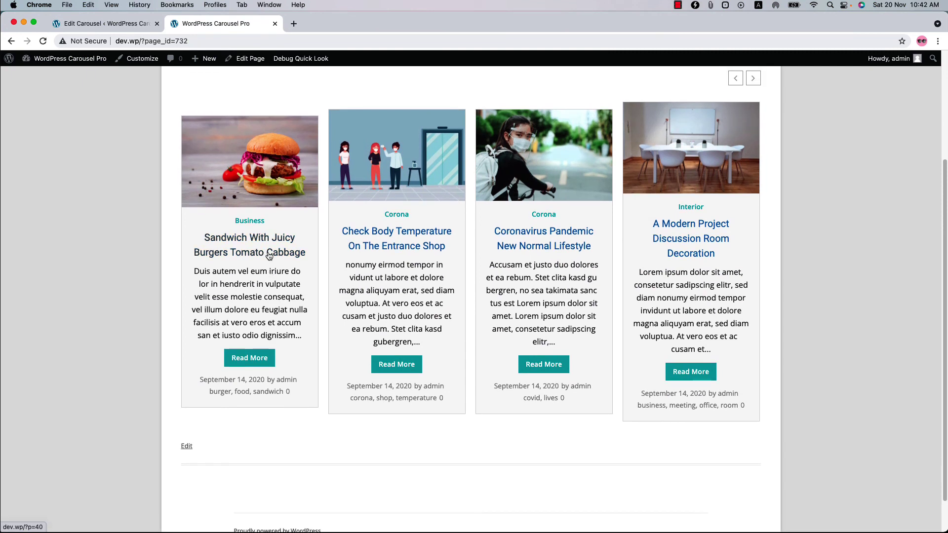